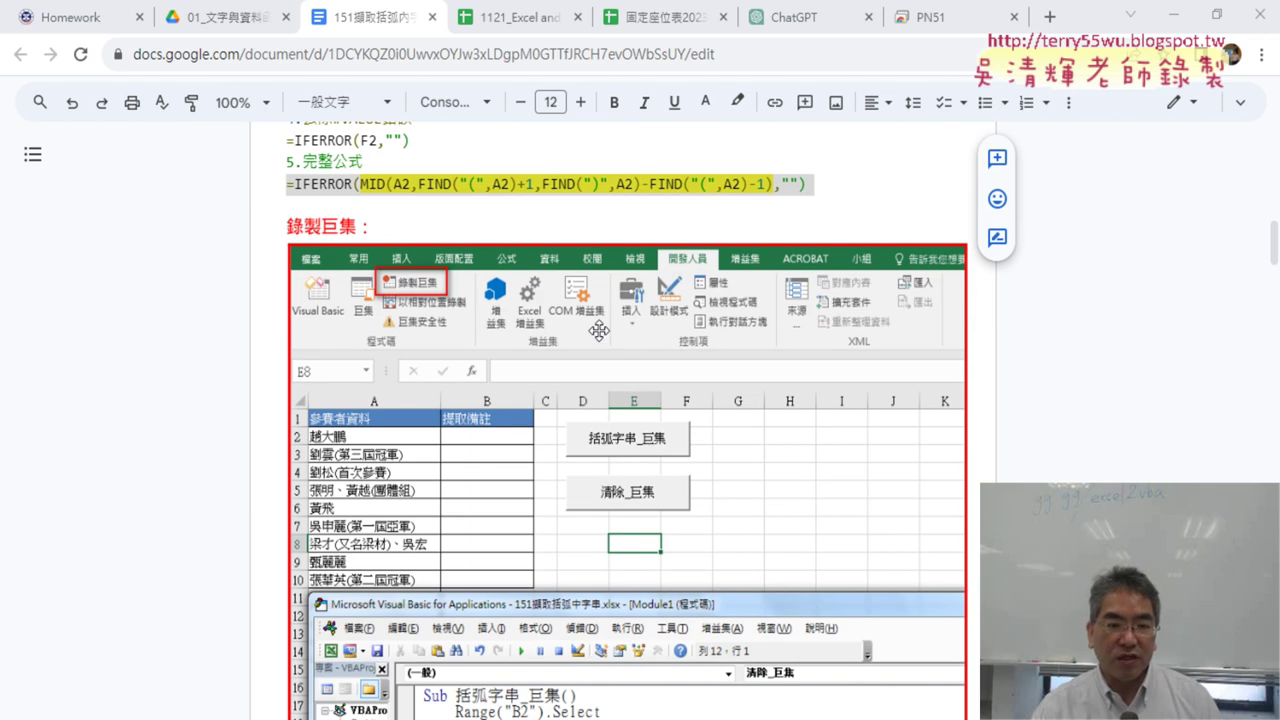
# Review the tutorial's VBA macro code in Google Docs, then bring workbook 151擷取括弧中字串 forward
pyautogui.moveTo(288, 226); pyautogui.dragTo(376, 226)
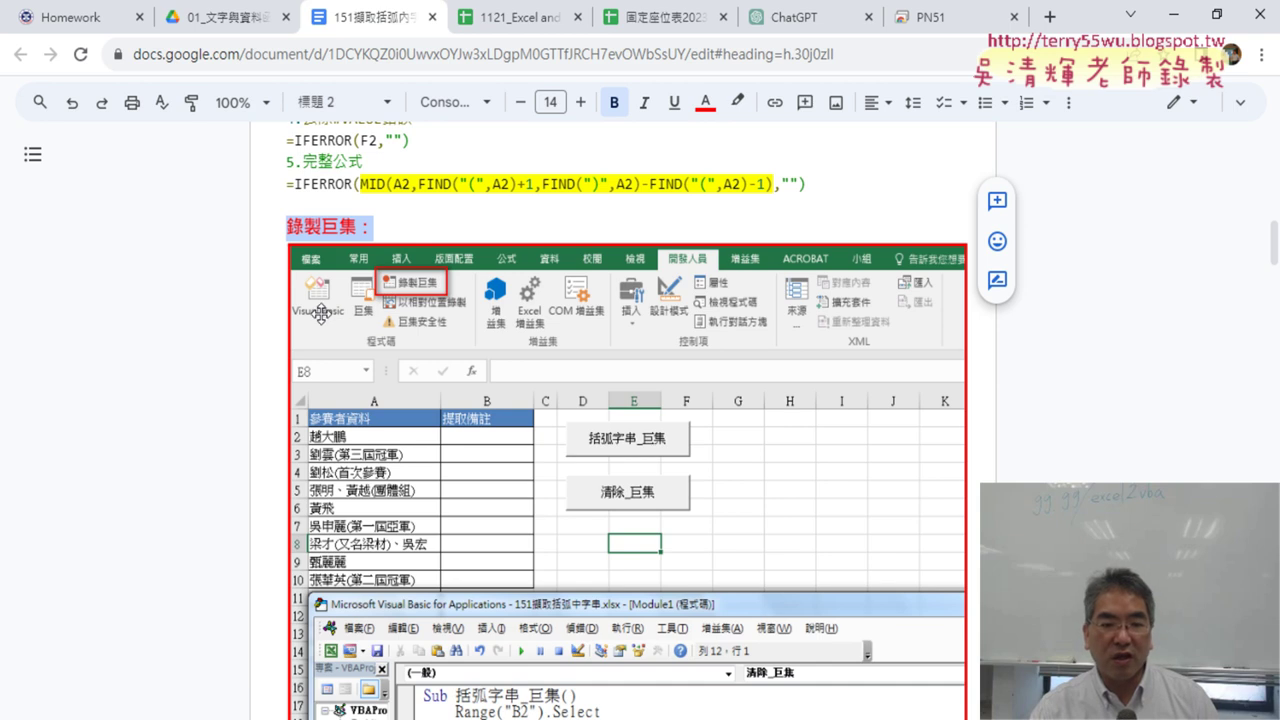
pyautogui.scroll(-2, 300, 314)
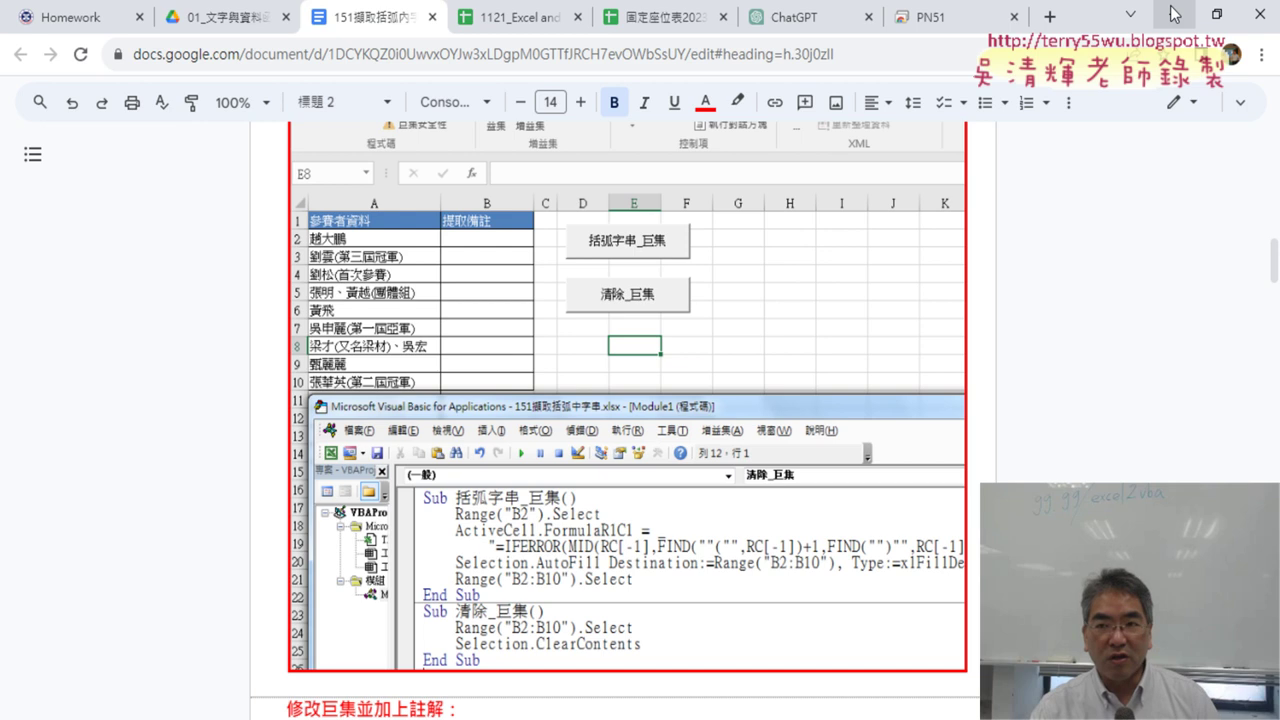
pyautogui.scroll(-3, 1147, 264)
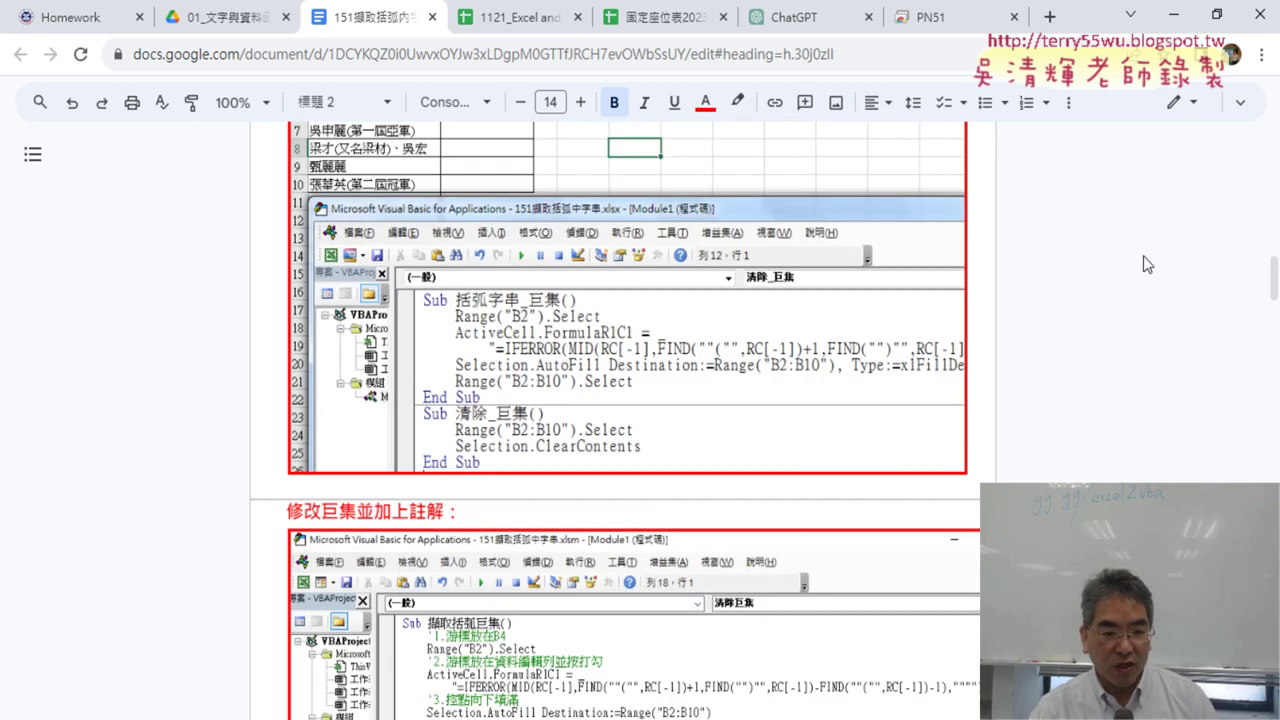
pyautogui.scroll(-3, 1147, 264)
pyautogui.scroll(-1, 1147, 264)
pyautogui.scroll(-1, 1147, 264)
pyautogui.scroll(-2, 490, 531)
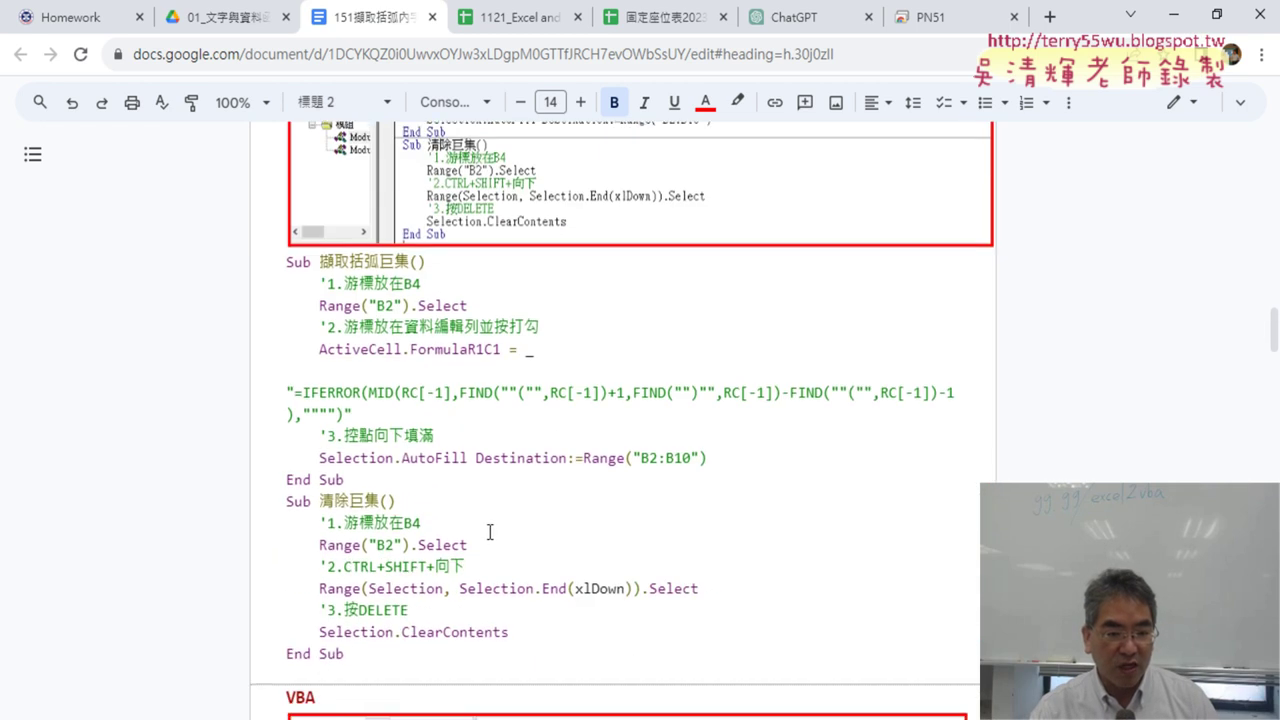
pyautogui.scroll(-2, 490, 531)
pyautogui.scroll(2, 489, 520)
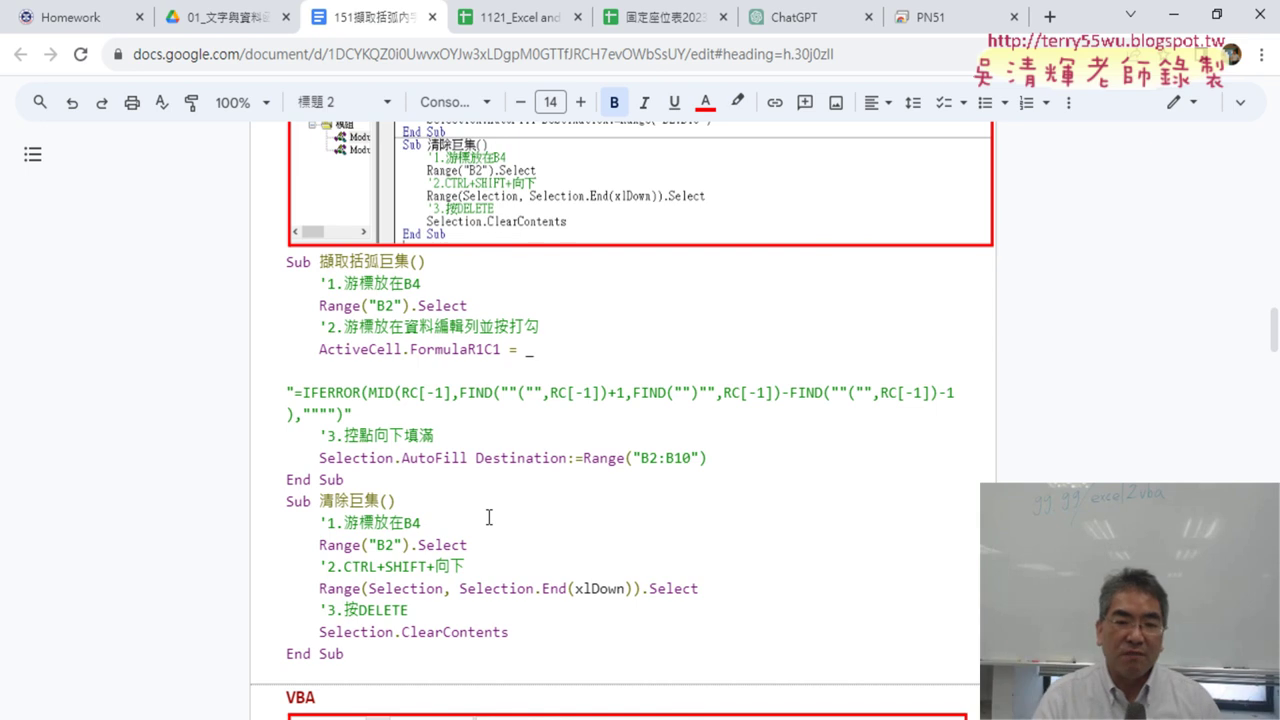
pyautogui.scroll(-1, 489, 517)
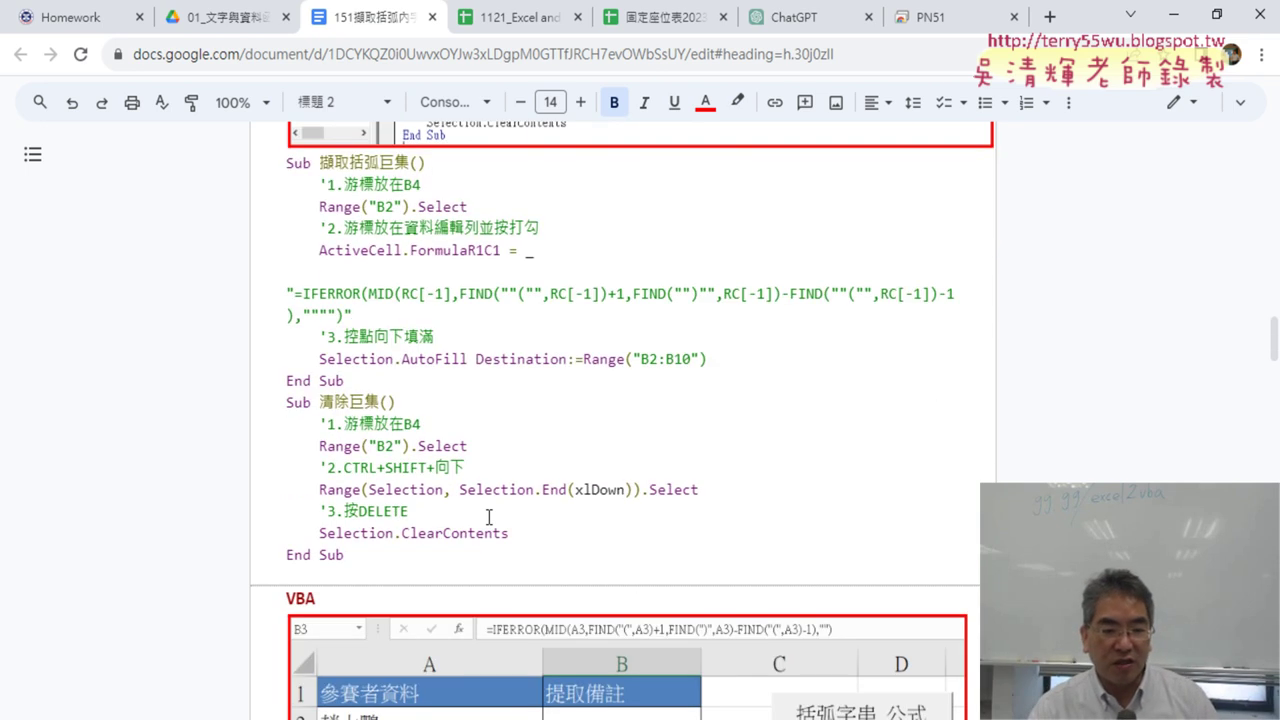
pyautogui.scroll(-3, 489, 517)
pyautogui.scroll(-1, 492, 514)
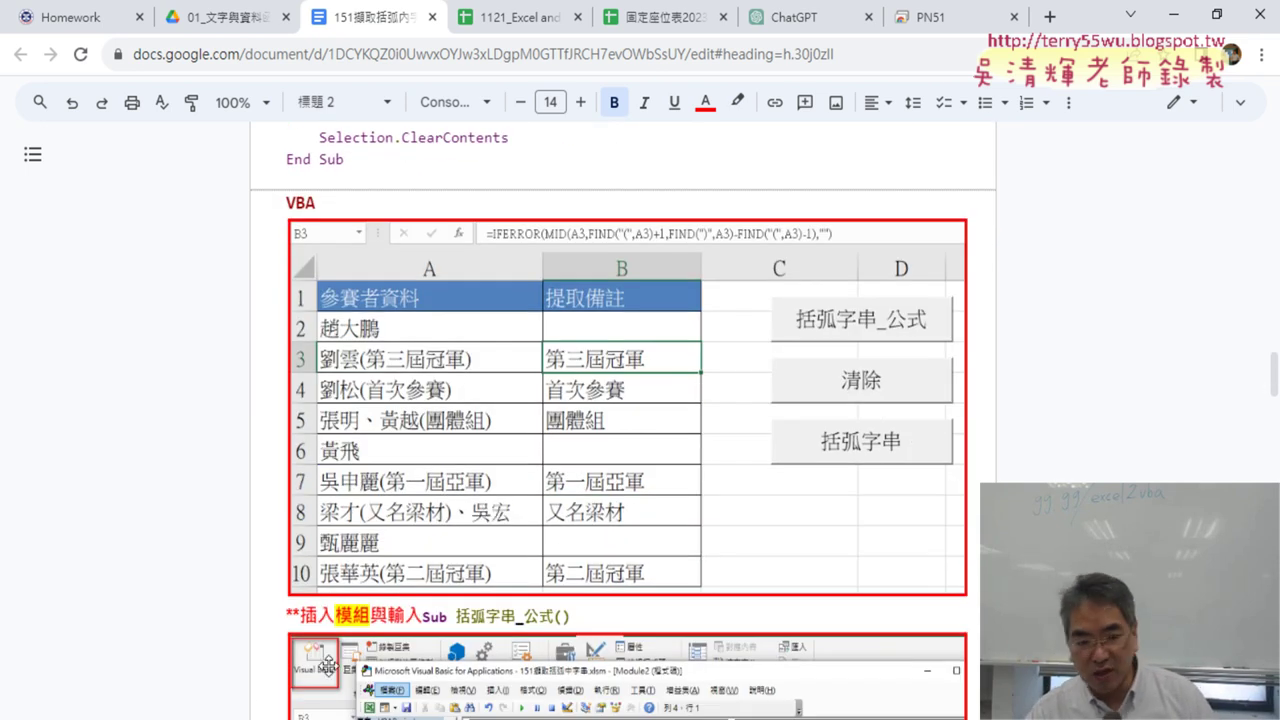
pyautogui.scroll(4, 556, 451)
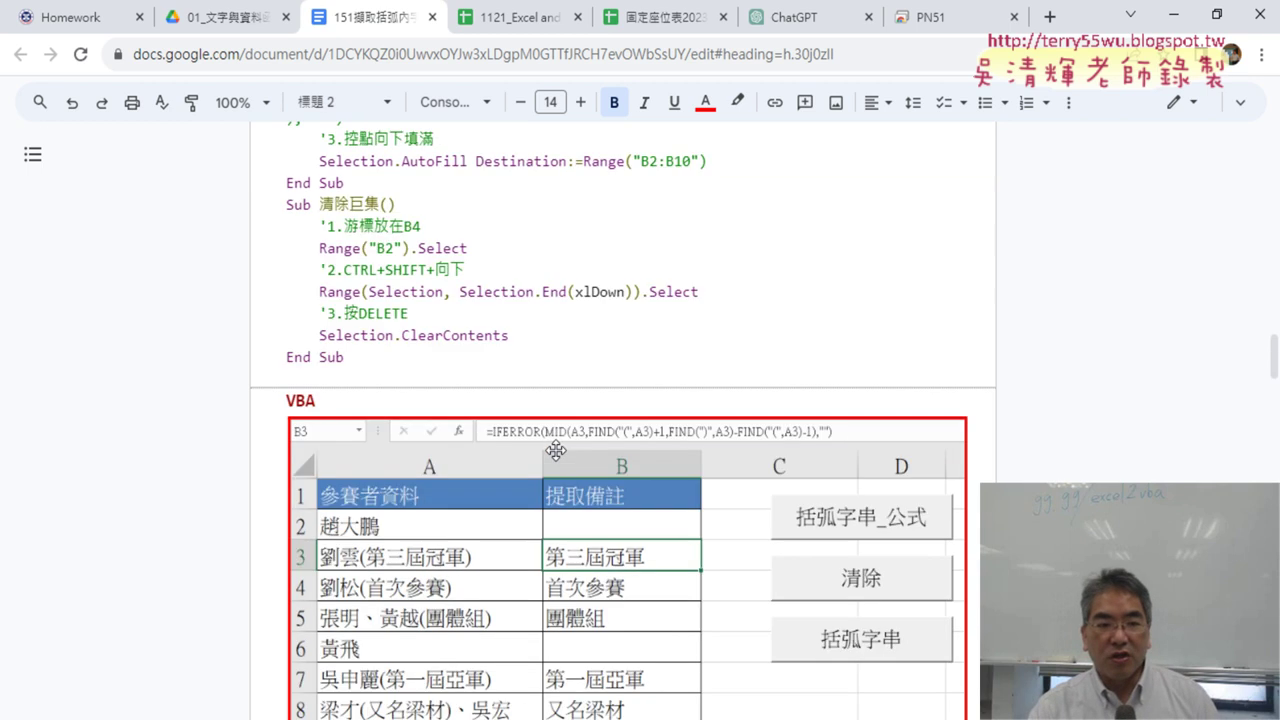
pyautogui.scroll(1, 556, 451)
pyautogui.scroll(-1, 382, 635)
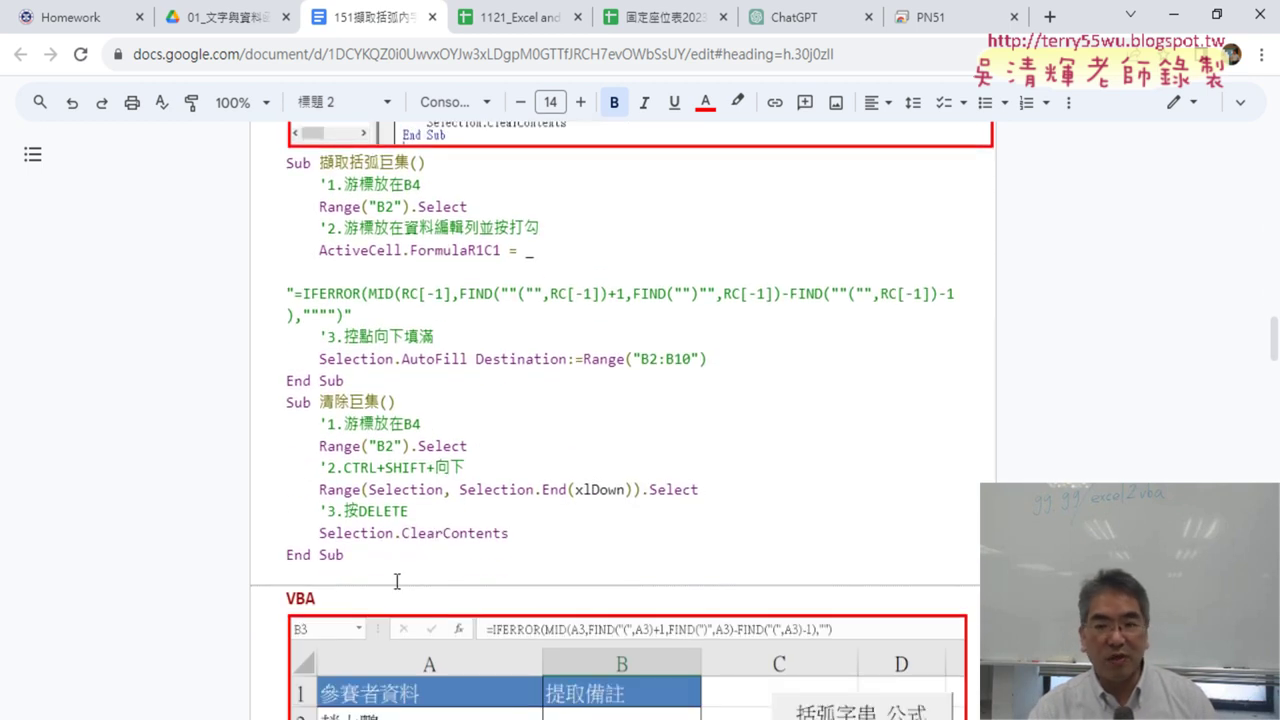
pyautogui.click(1173, 15)
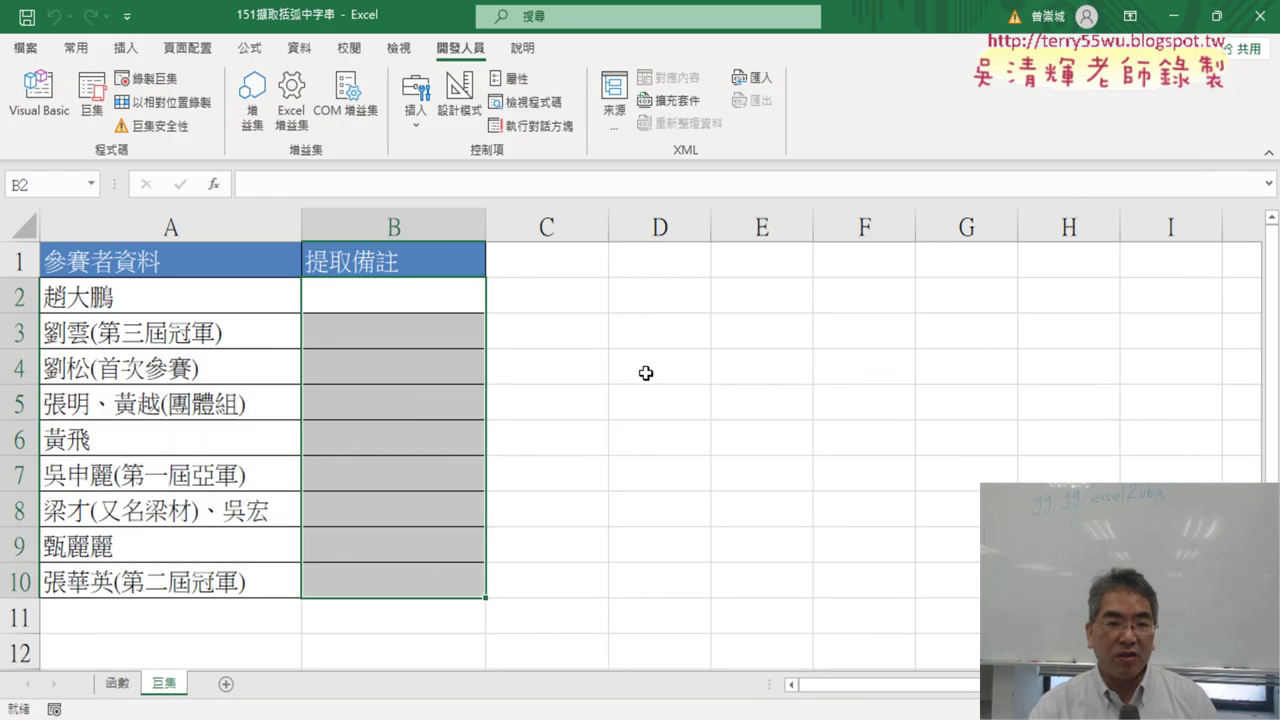
# Run the 括弧字串巨集 macro to fill 提取備註 B2:B10 with bracketed notes like 第三屆冠軍
pyautogui.click(617, 366)
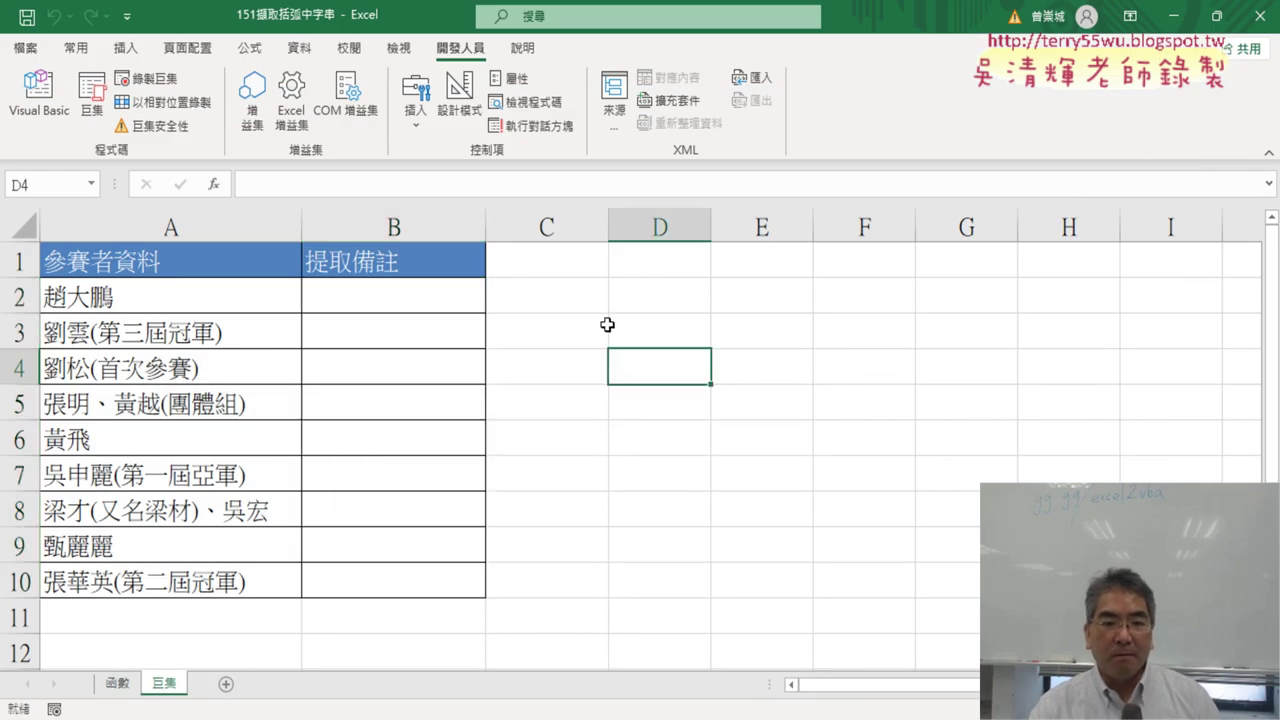
pyautogui.click(91, 110)
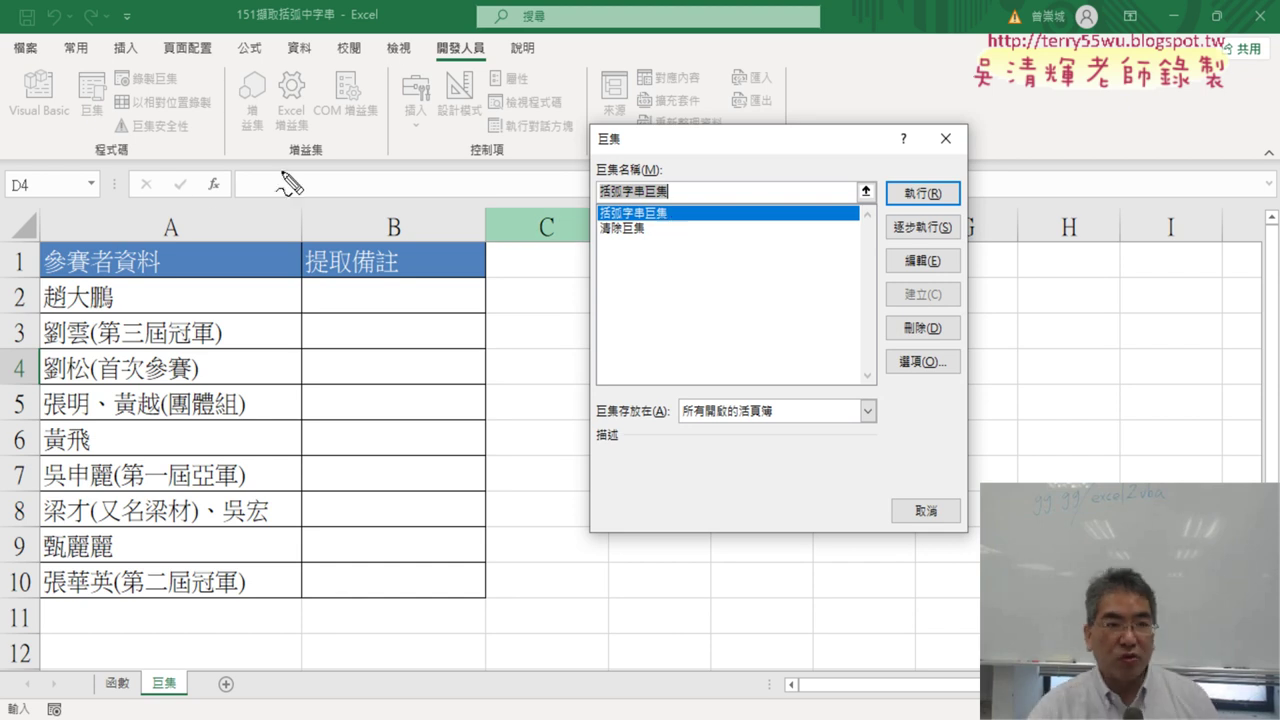
pyautogui.moveTo(104, 131); pyautogui.dragTo(118, 138)
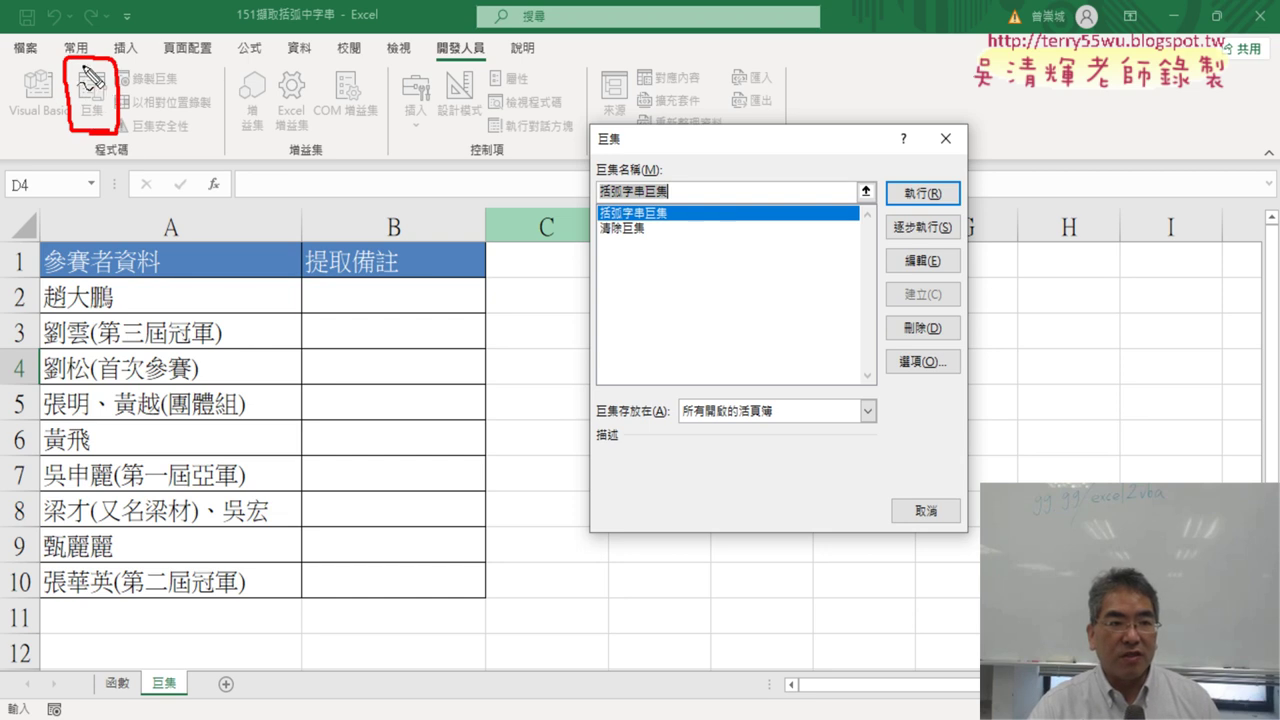
pyautogui.moveTo(125, 98)
pyautogui.mouseDown()
pyautogui.moveTo(580, 228)
pyautogui.moveTo(518, 245)
pyautogui.mouseUp()
pyautogui.moveTo(600, 222)
pyautogui.mouseDown()
pyautogui.moveTo(672, 222)
pyautogui.moveTo(641, 237)
pyautogui.mouseUp()
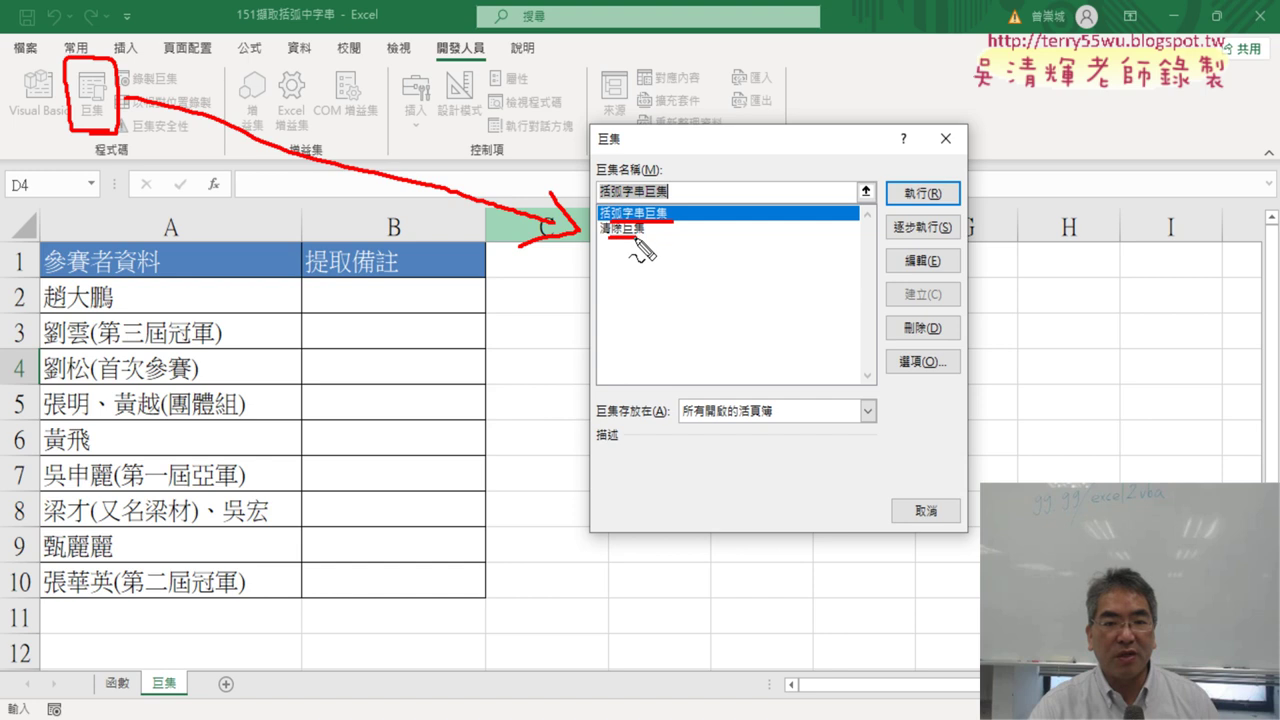
pyautogui.moveTo(950, 205); pyautogui.dragTo(938, 213)
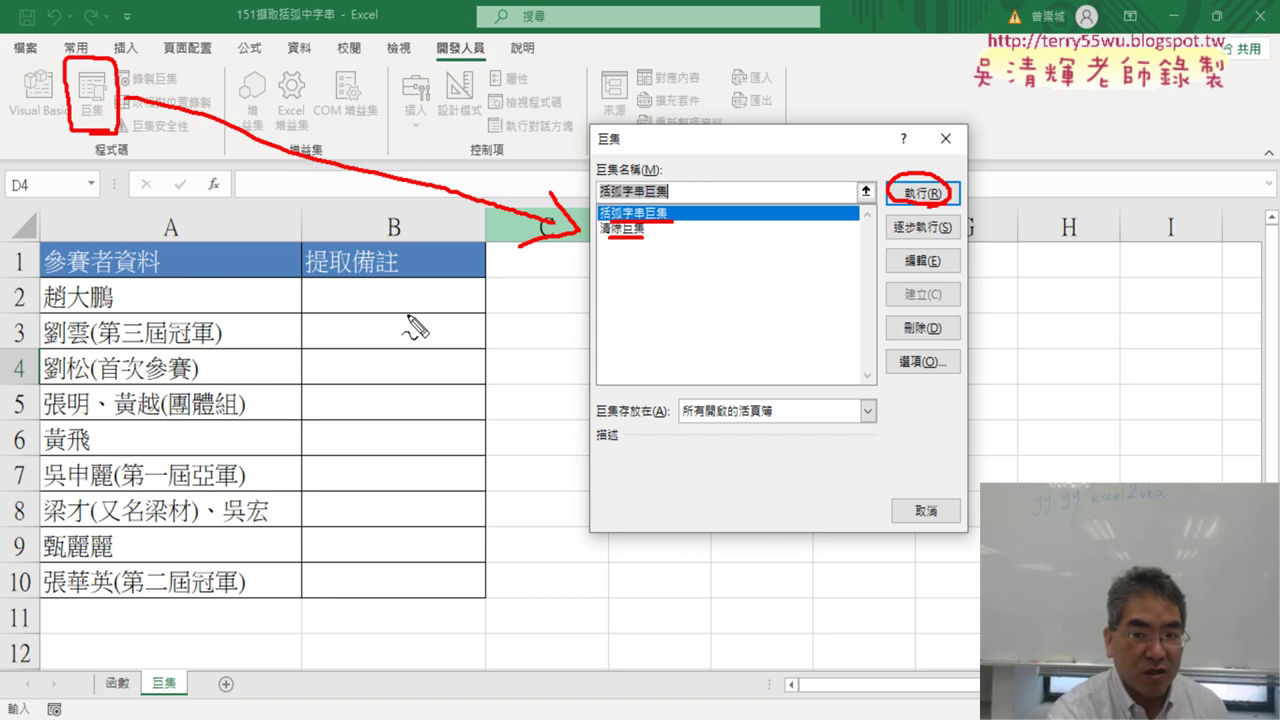
pyautogui.press('Escape')
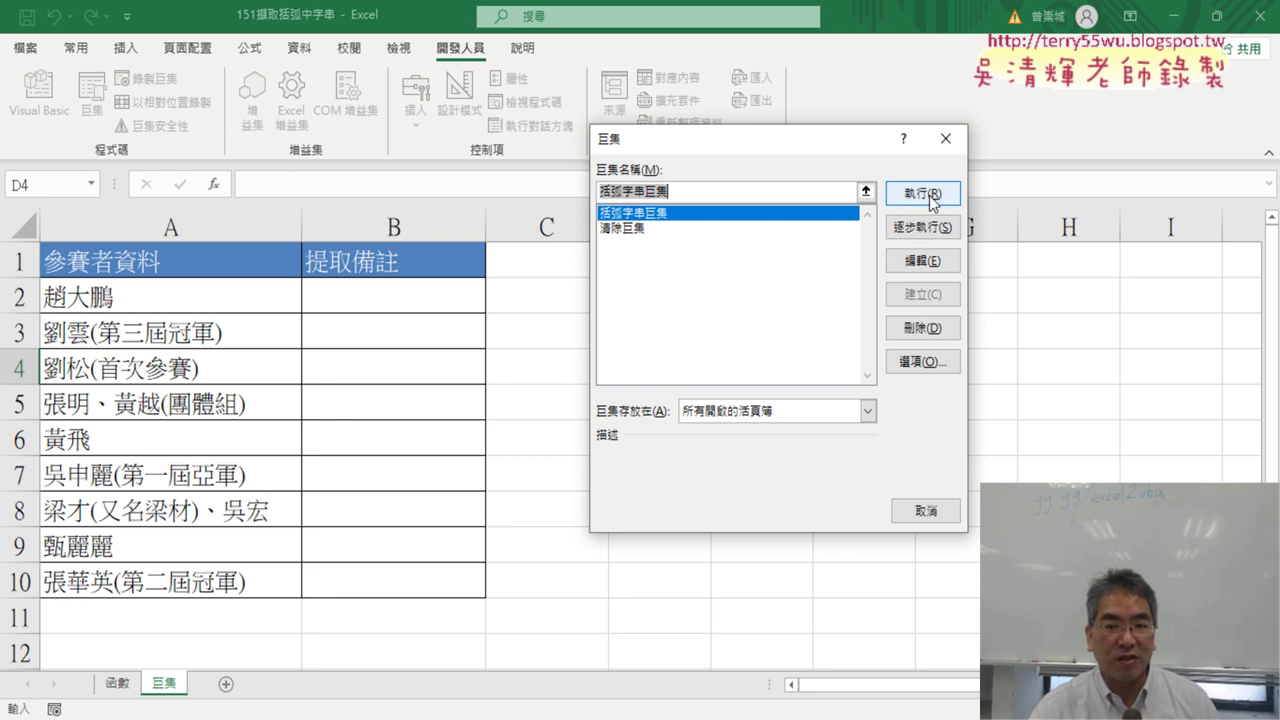
pyautogui.click(930, 194)
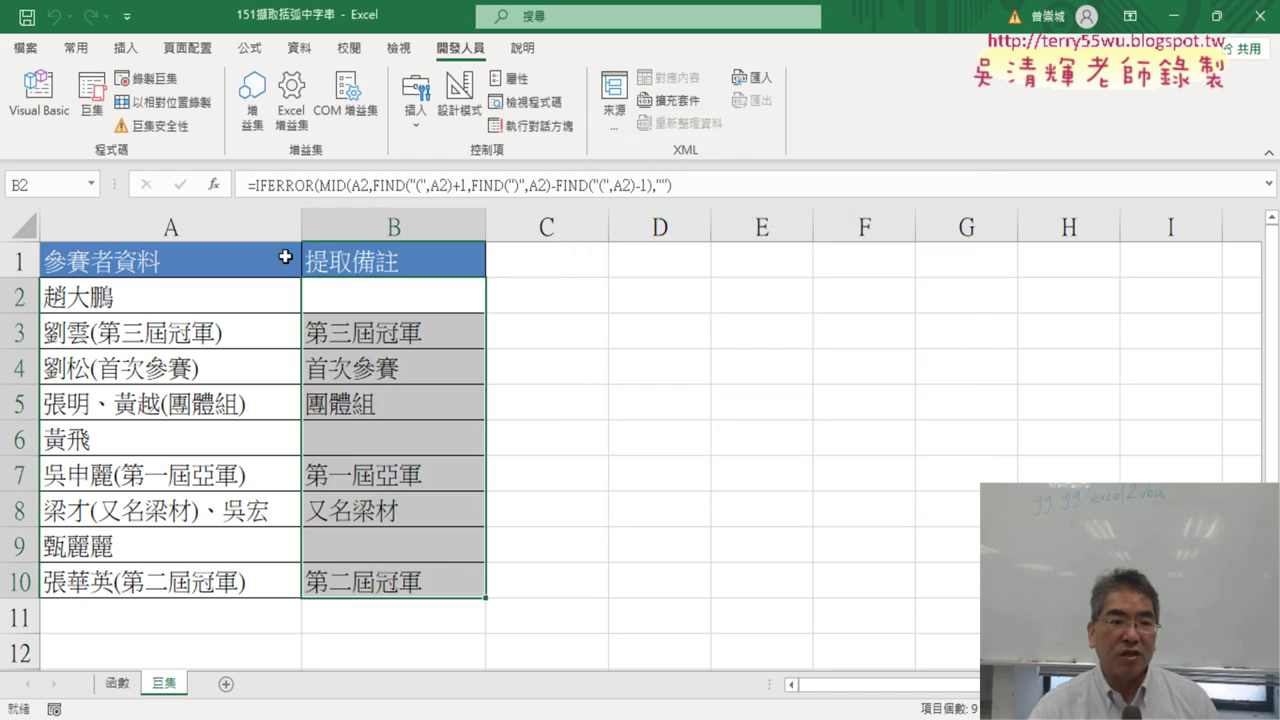
# Run the 清除巨集 macro to empty B2:B10
pyautogui.click(91, 95)
pyautogui.click(628, 228)
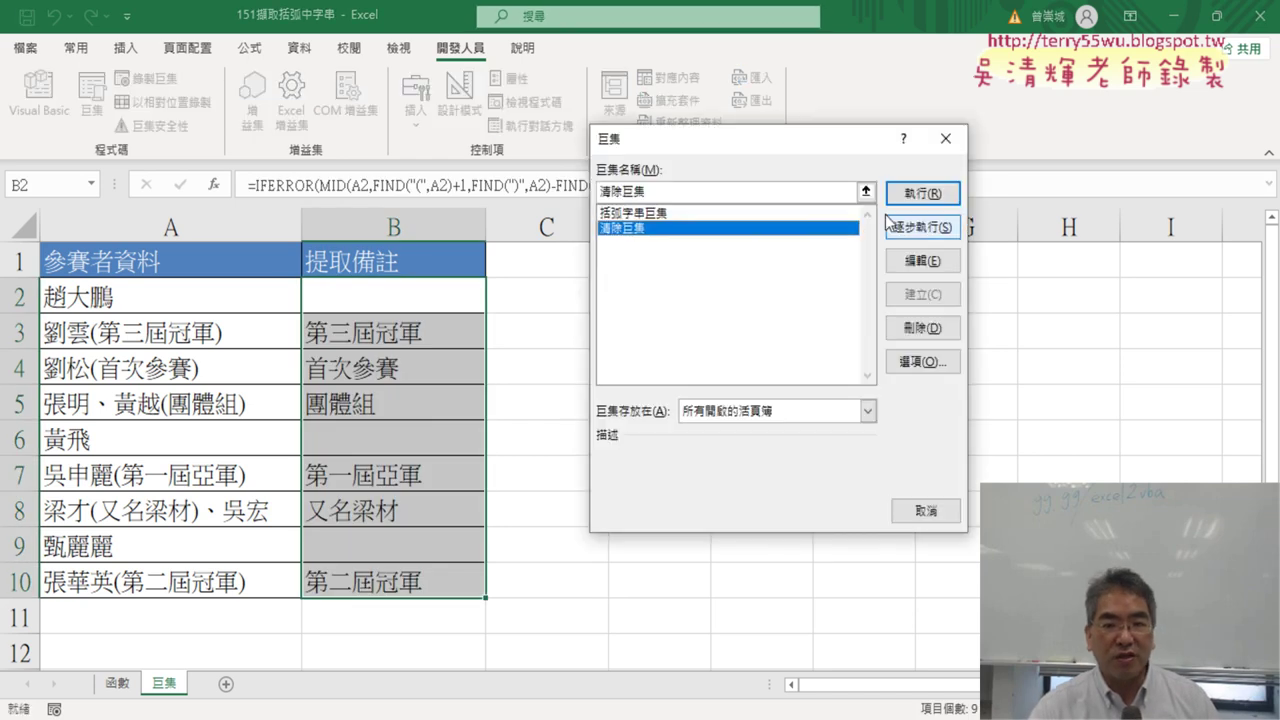
pyautogui.click(922, 193)
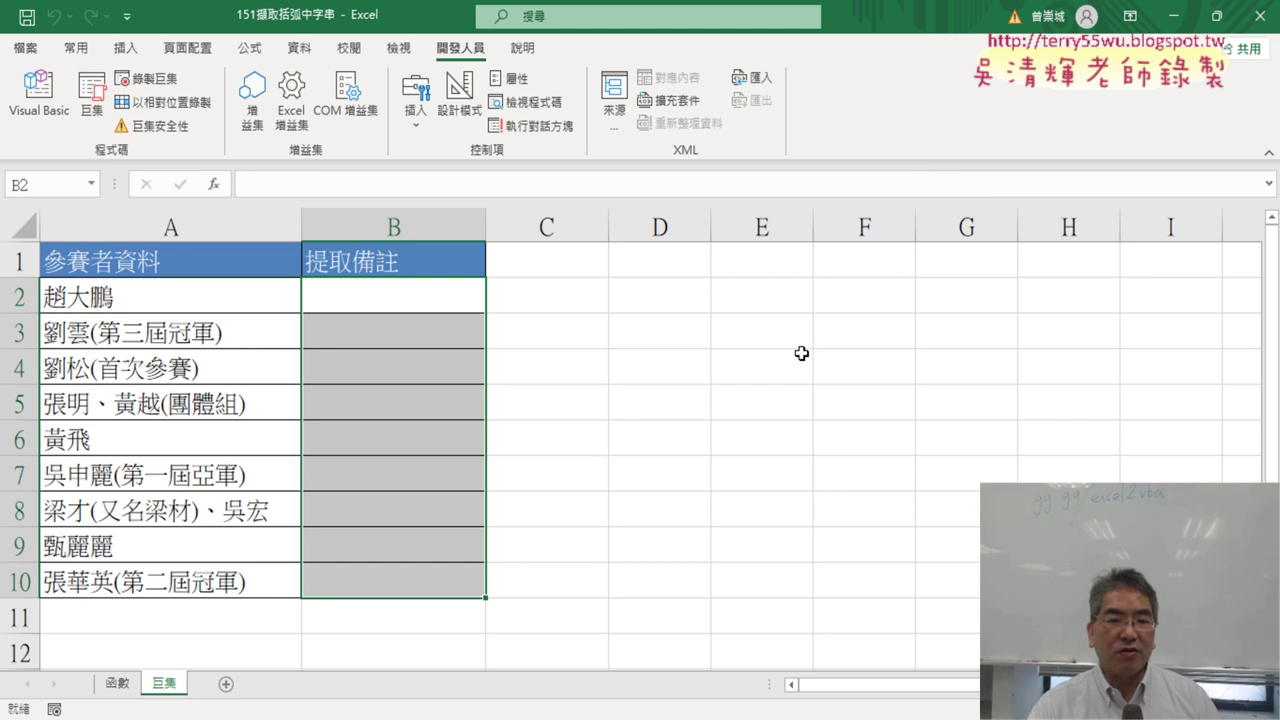
# Reopen and close the Macros list, then switch between the Home and Developer tabs
pyautogui.click(91, 95)
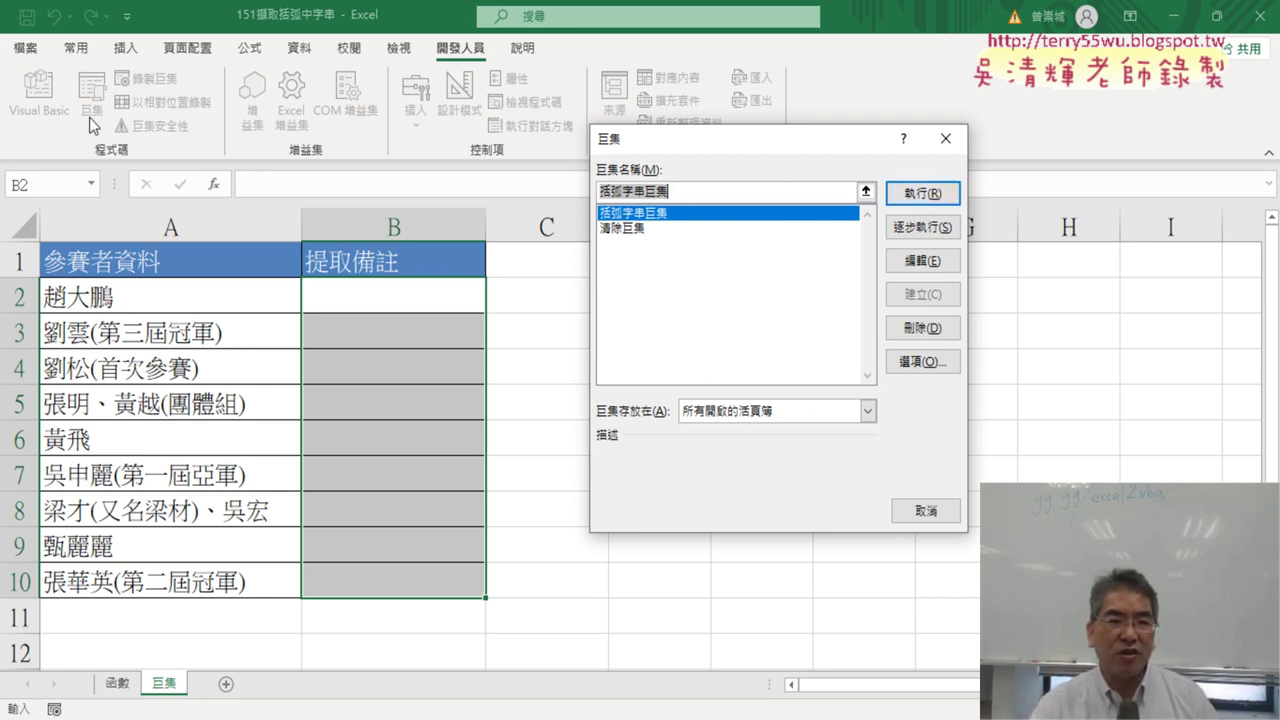
pyautogui.click(945, 138)
pyautogui.click(76, 50)
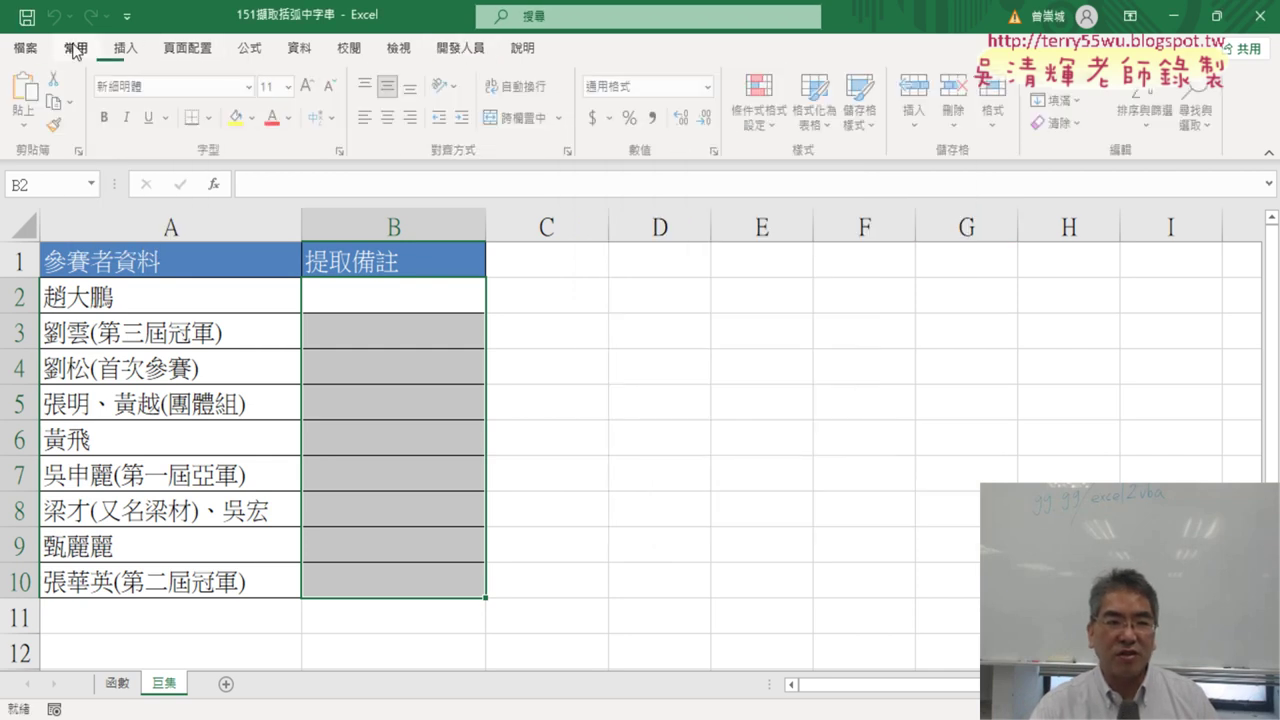
pyautogui.click(472, 50)
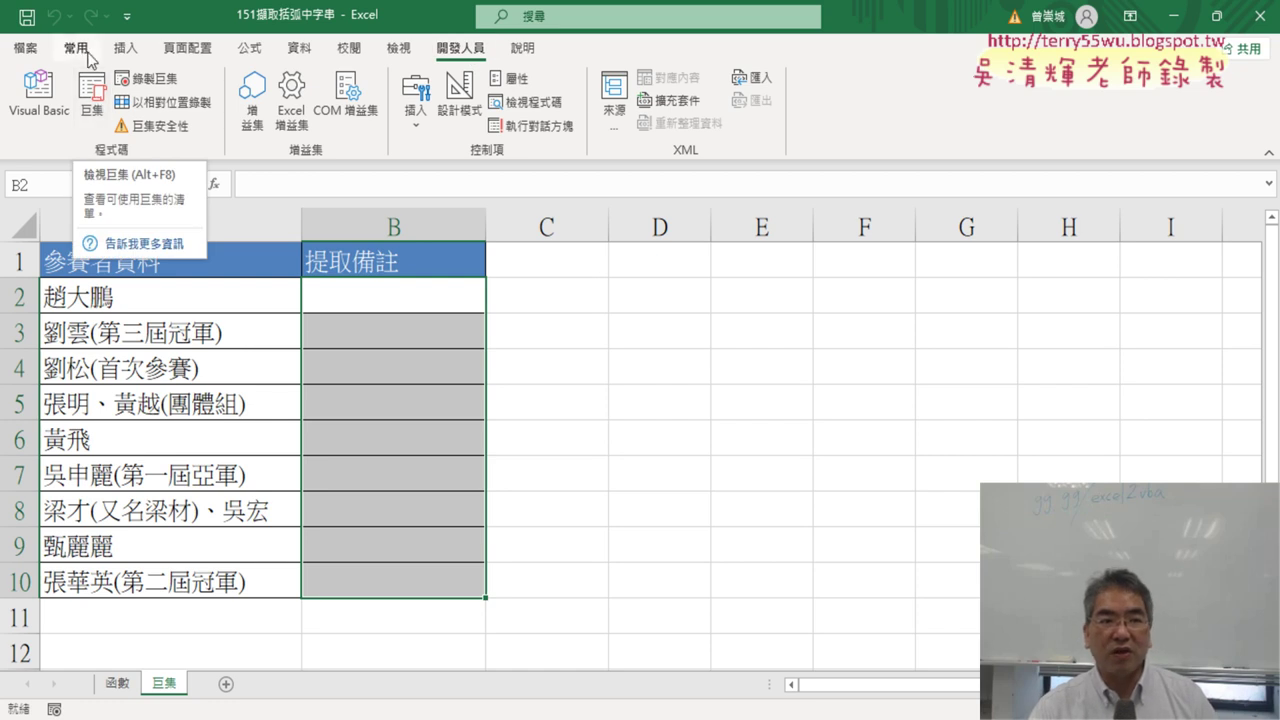
pyautogui.click(78, 48)
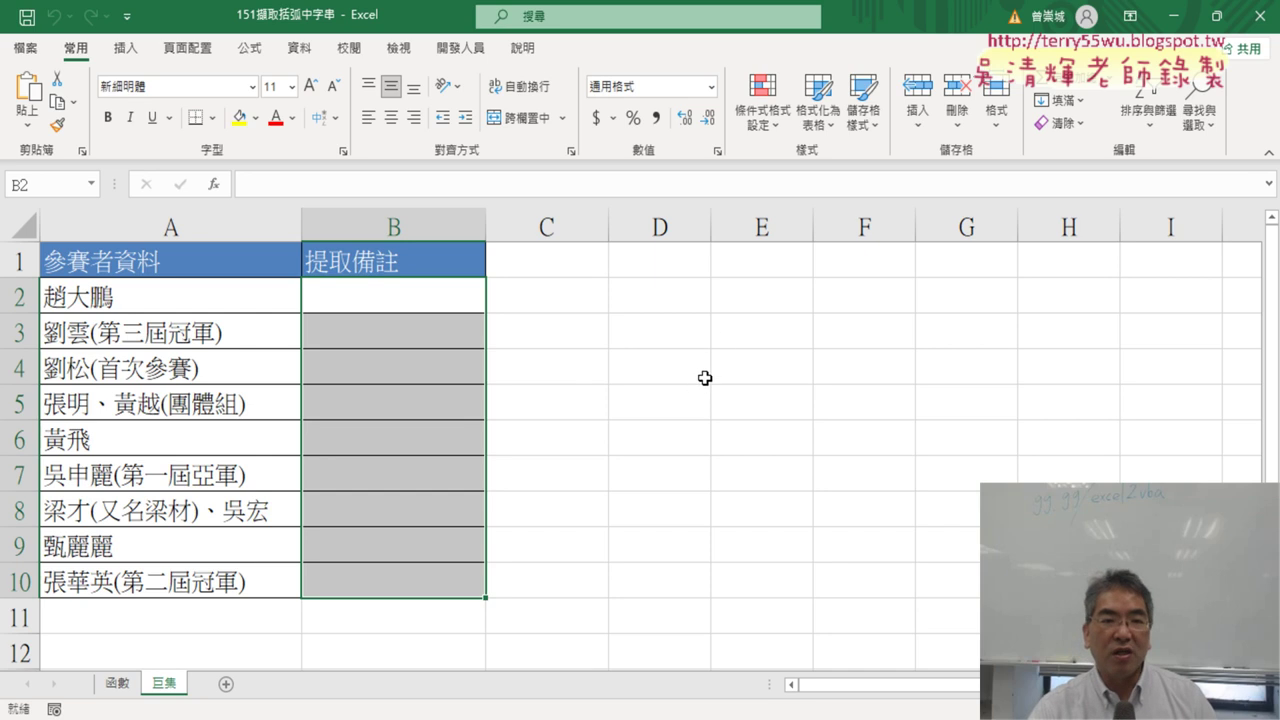
pyautogui.click(462, 49)
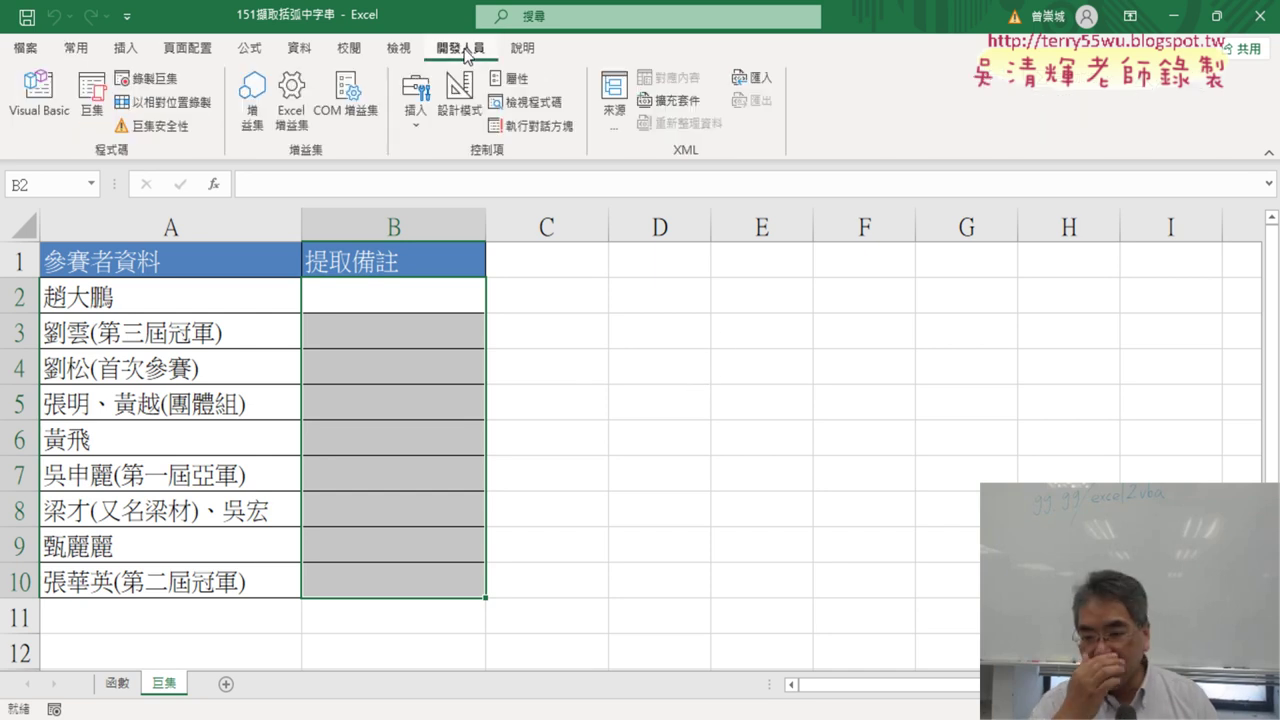
# Look over the Form Controls in the Developer Insert gallery, then dismiss it
pyautogui.click(416, 131)
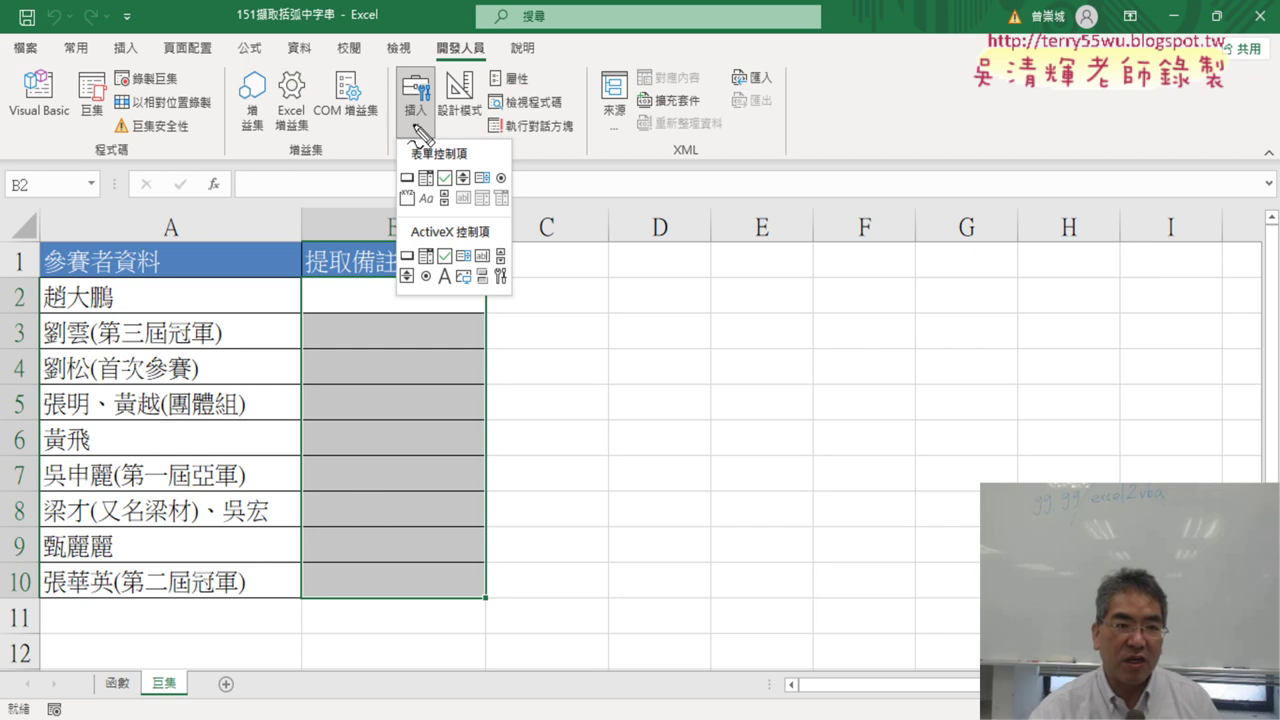
pyautogui.moveTo(482, 40); pyautogui.dragTo(488, 52)
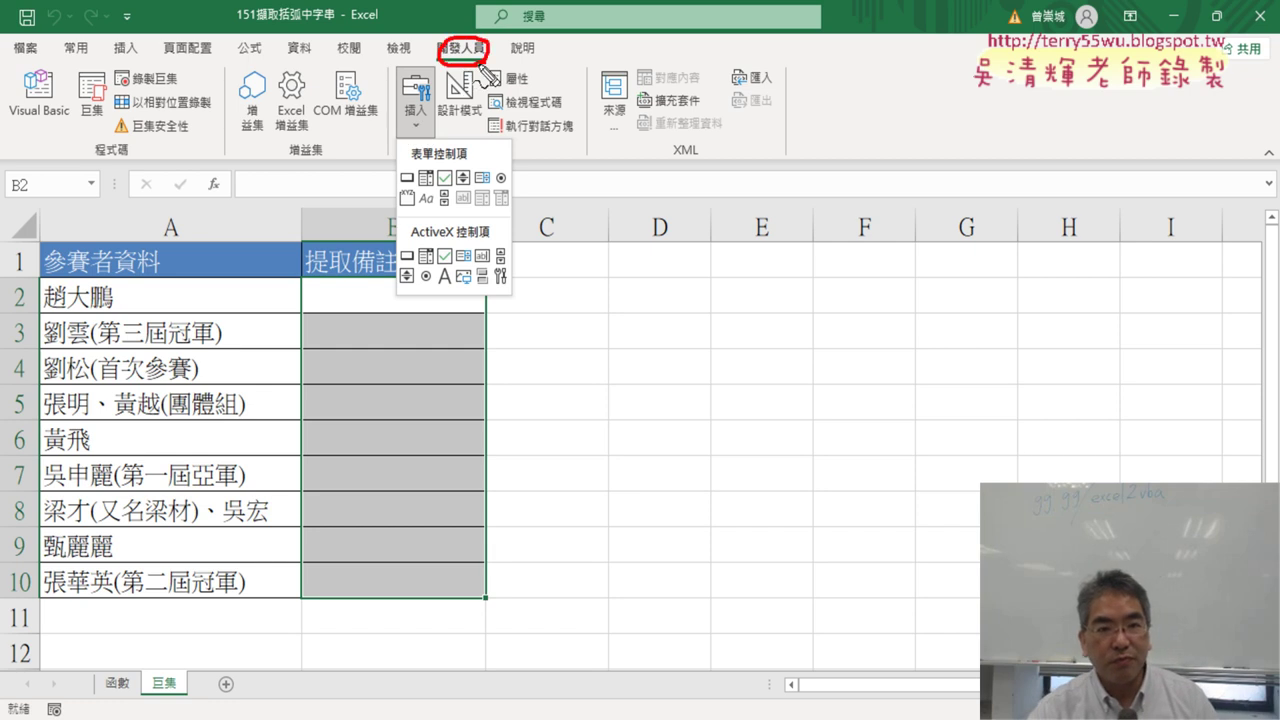
pyautogui.moveTo(418, 140)
pyautogui.mouseDown()
pyautogui.moveTo(452, 158)
pyautogui.moveTo(418, 188)
pyautogui.mouseUp()
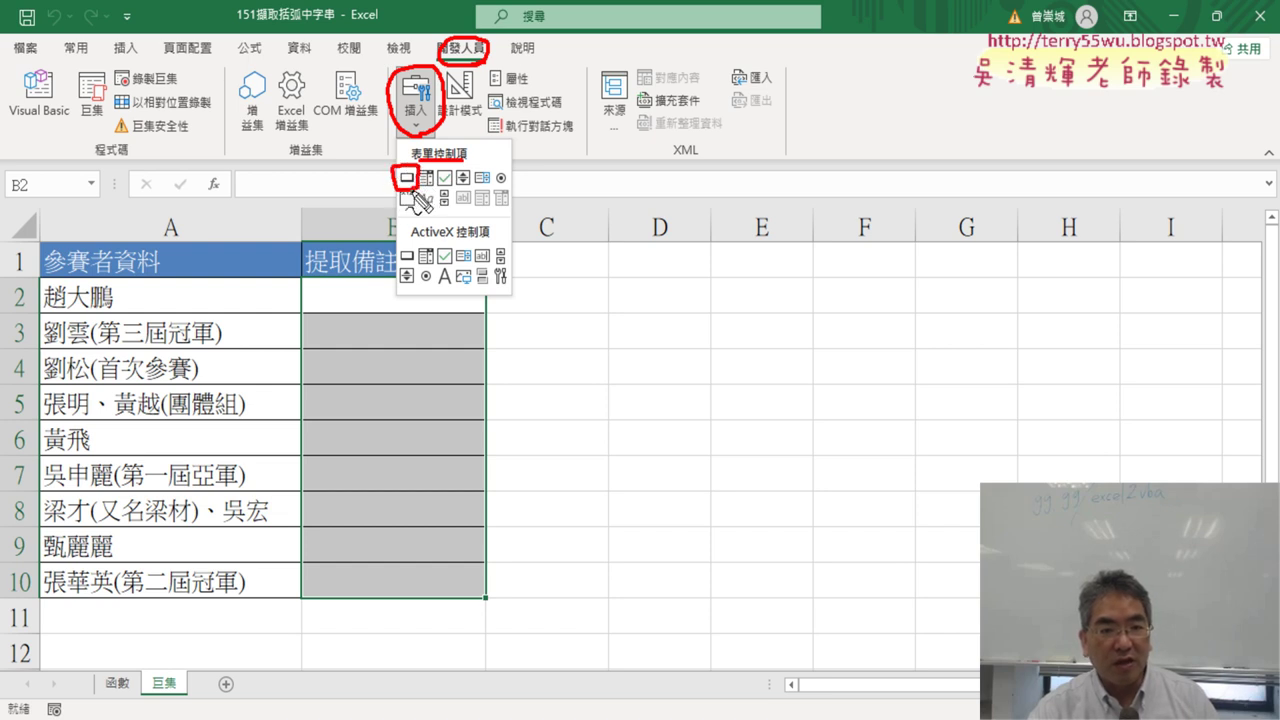
pyautogui.moveTo(420, 178)
pyautogui.mouseDown()
pyautogui.moveTo(470, 177)
pyautogui.moveTo(635, 282)
pyautogui.moveTo(655, 250)
pyautogui.mouseUp()
pyautogui.moveTo(616, 300)
pyautogui.mouseDown()
pyautogui.moveTo(616, 343)
pyautogui.moveTo(786, 290)
pyautogui.moveTo(797, 352)
pyautogui.mouseUp()
pyautogui.moveTo(618, 344); pyautogui.dragTo(798, 352)
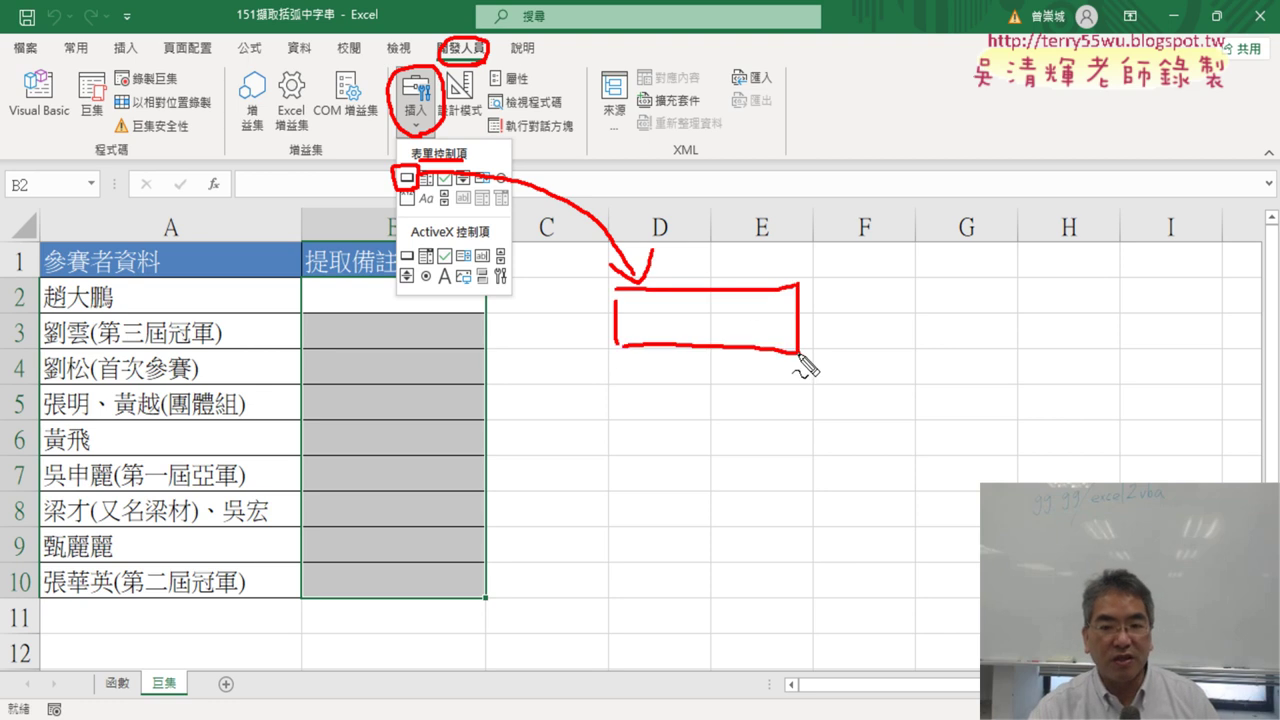
pyautogui.press('Escape')
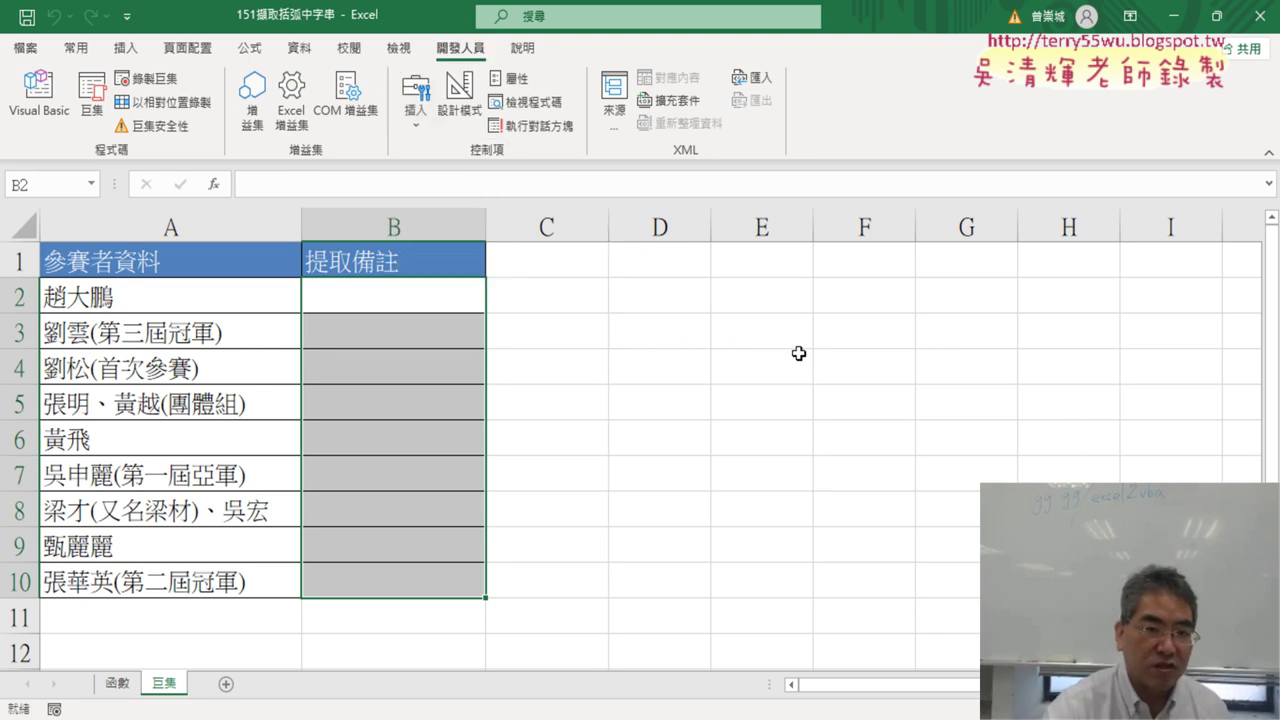
# Draw a Form Controls button over cells D1 to E2
pyautogui.click(415, 100)
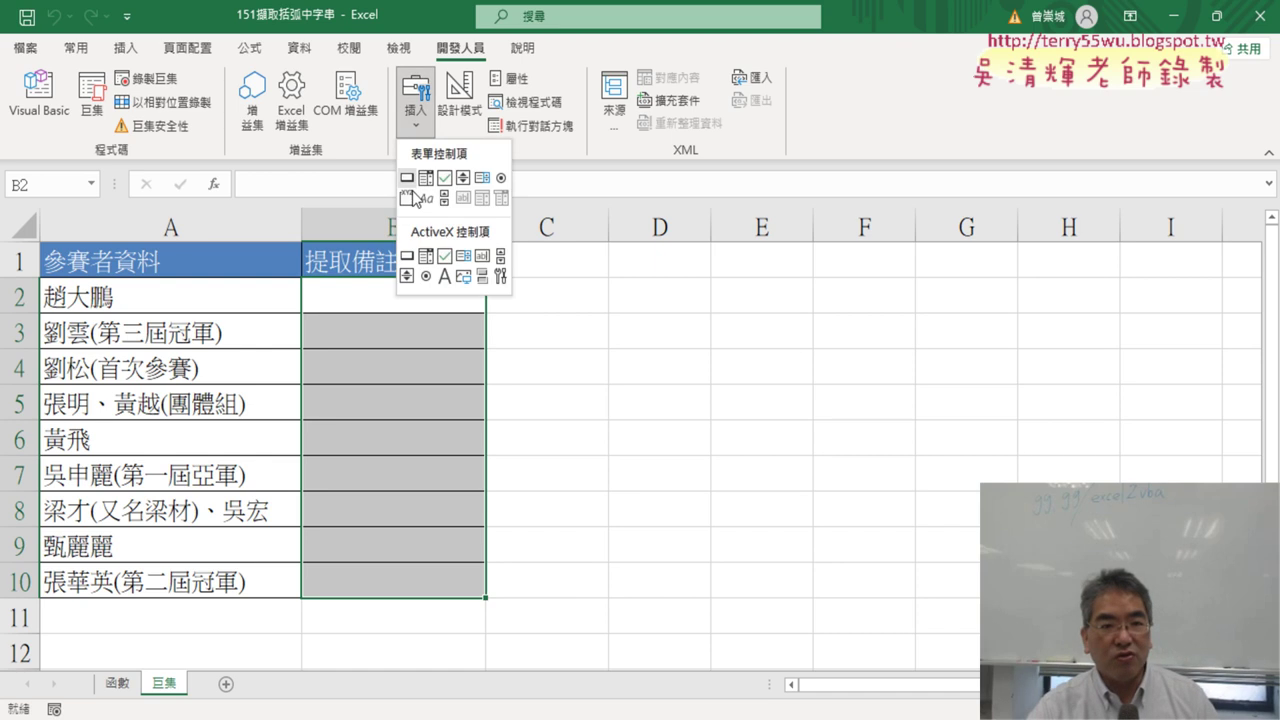
pyautogui.click(413, 182)
pyautogui.moveTo(589, 265); pyautogui.dragTo(830, 325)
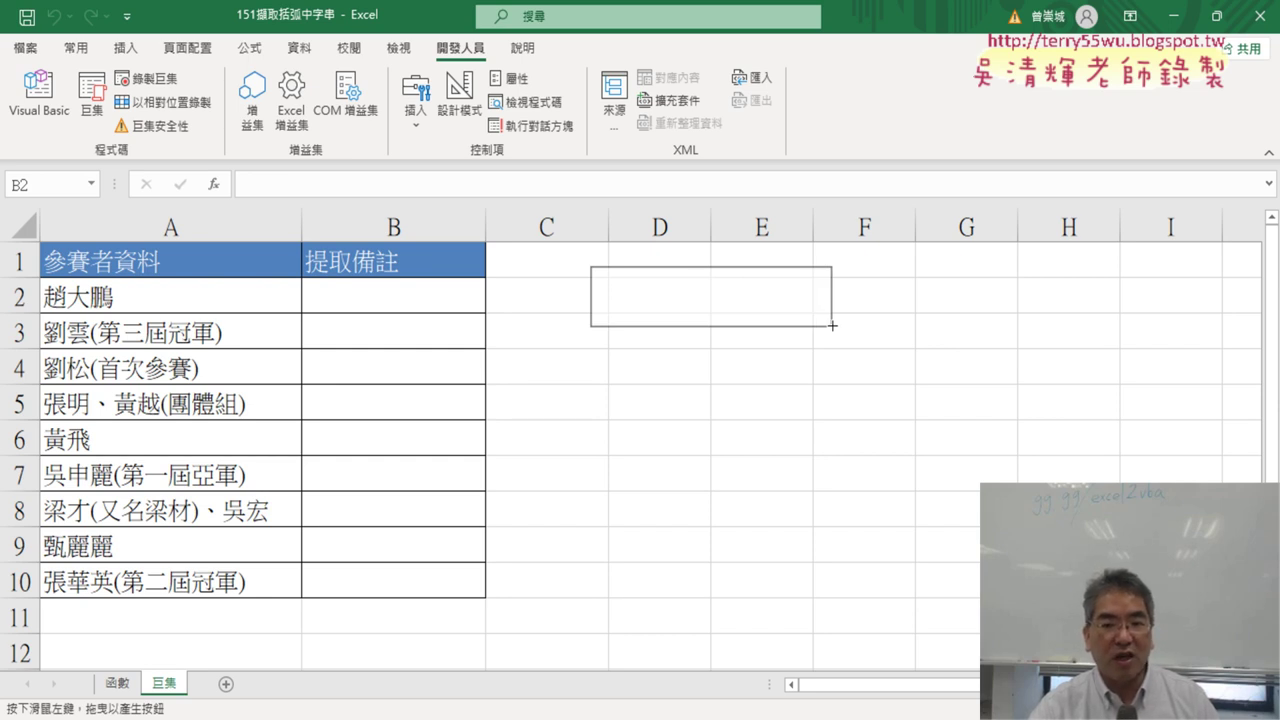
# Finish placing the button and assign it the 括弧字串巨集 macro, copying the macro name
pyautogui.moveTo(833, 325); pyautogui.dragTo(833, 326)
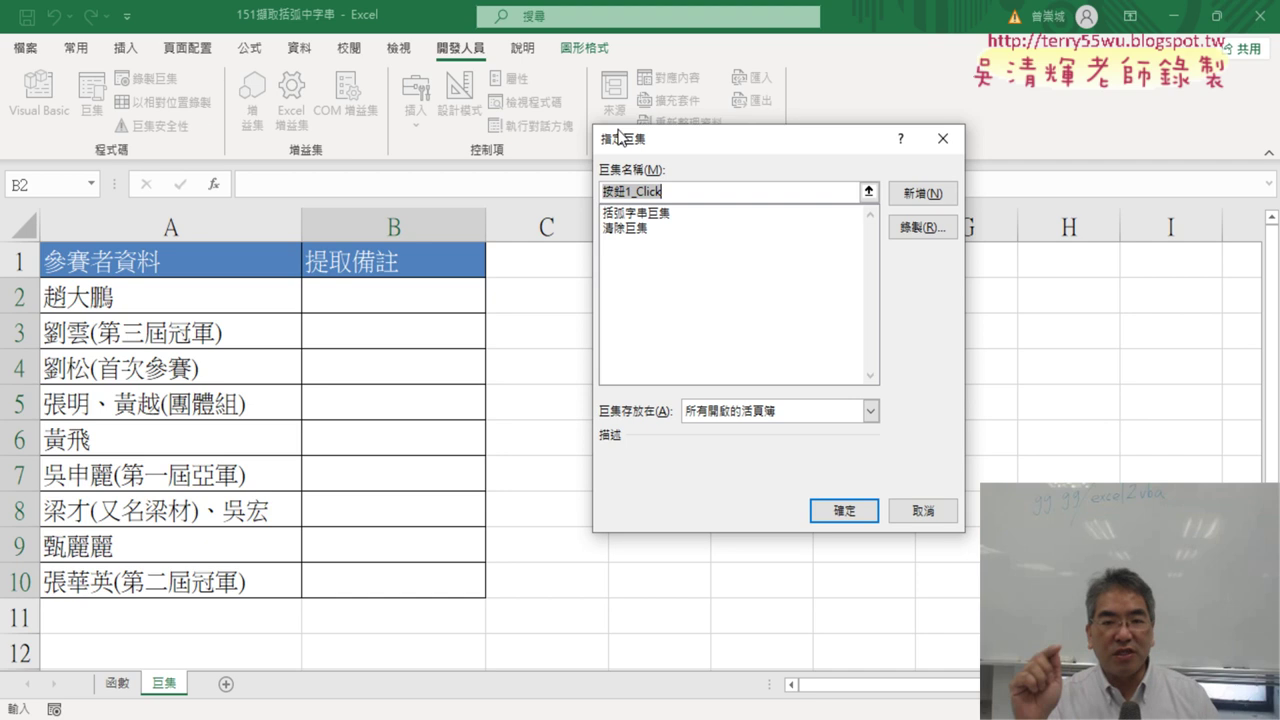
pyautogui.press('End')
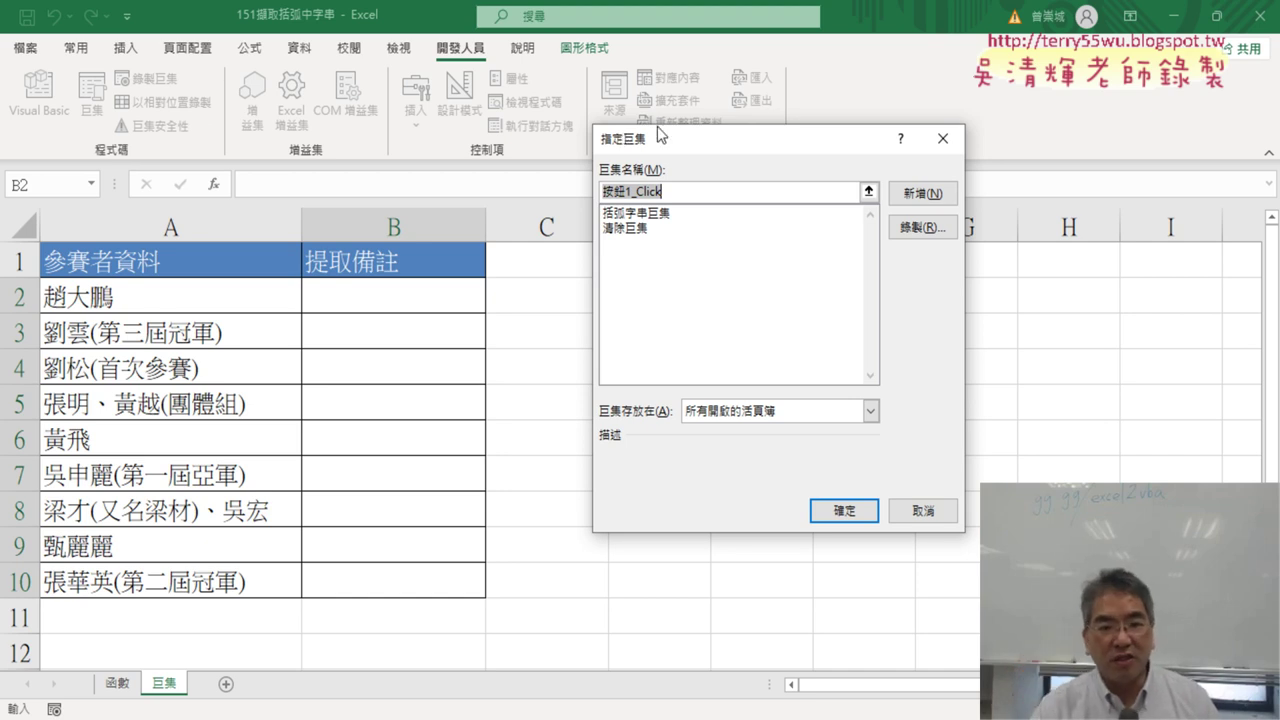
pyautogui.click(622, 214)
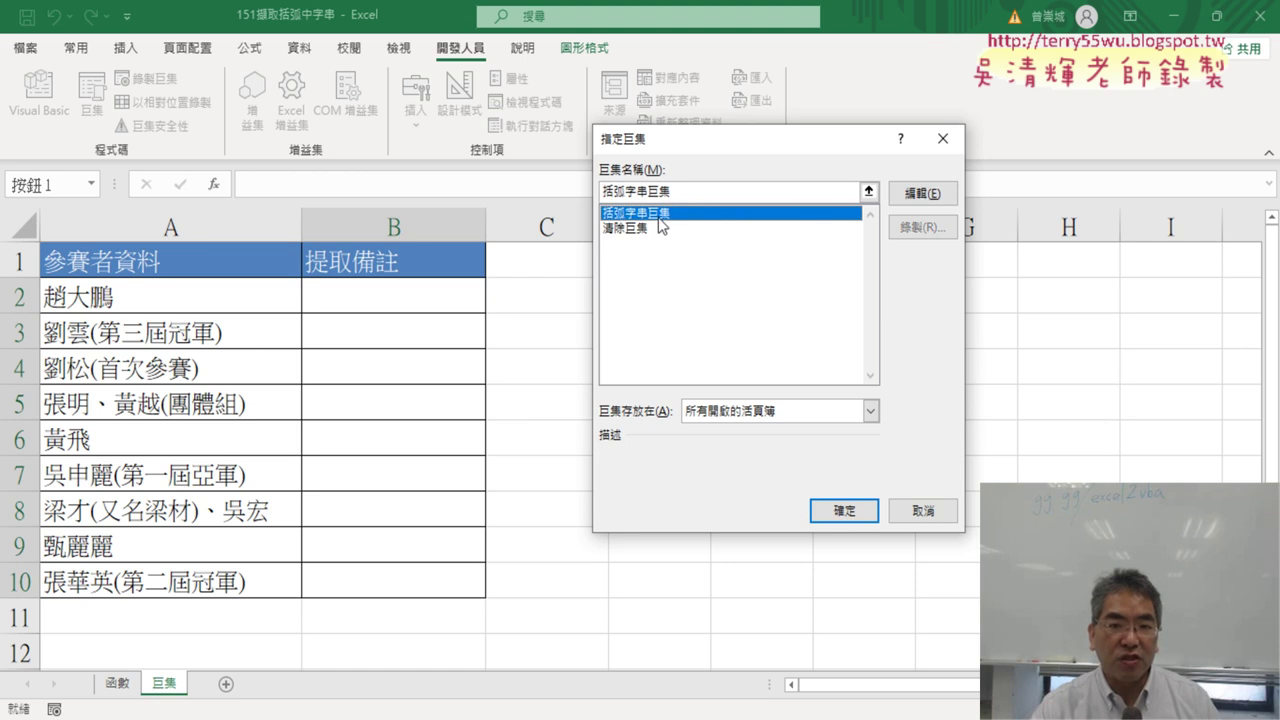
pyautogui.moveTo(682, 191); pyautogui.dragTo(592, 195)
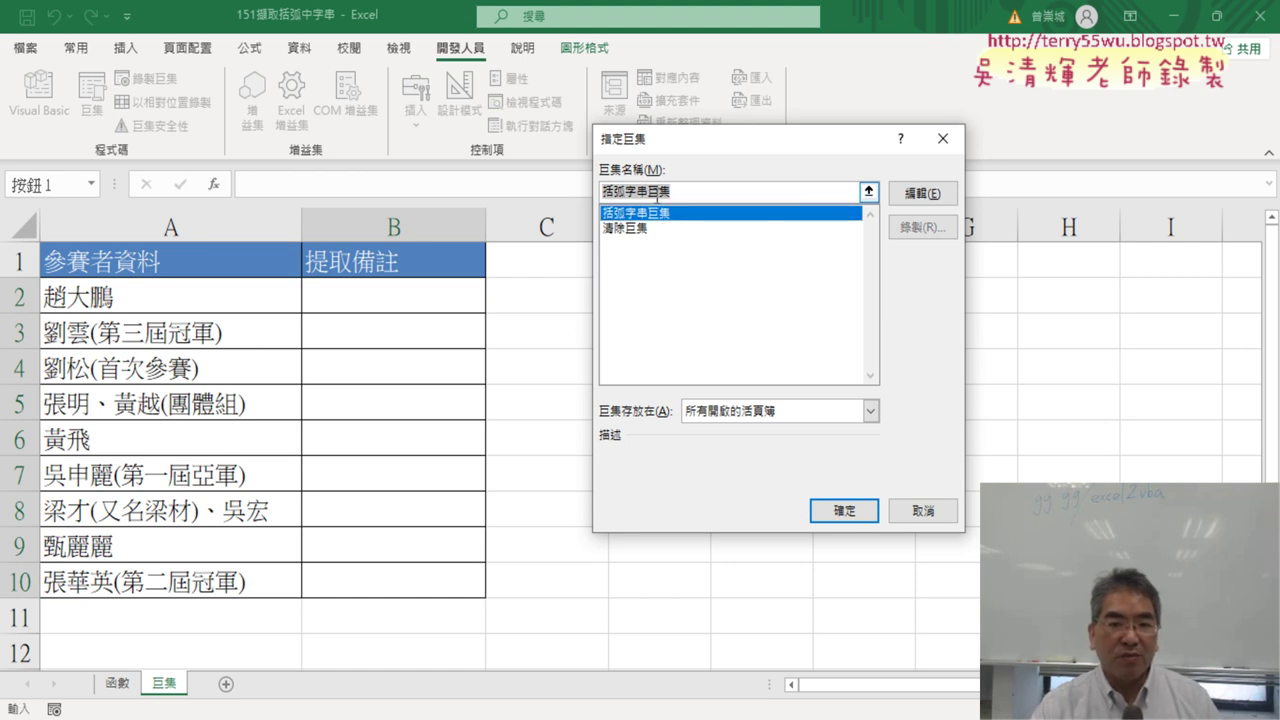
pyautogui.rightClick(656, 193)
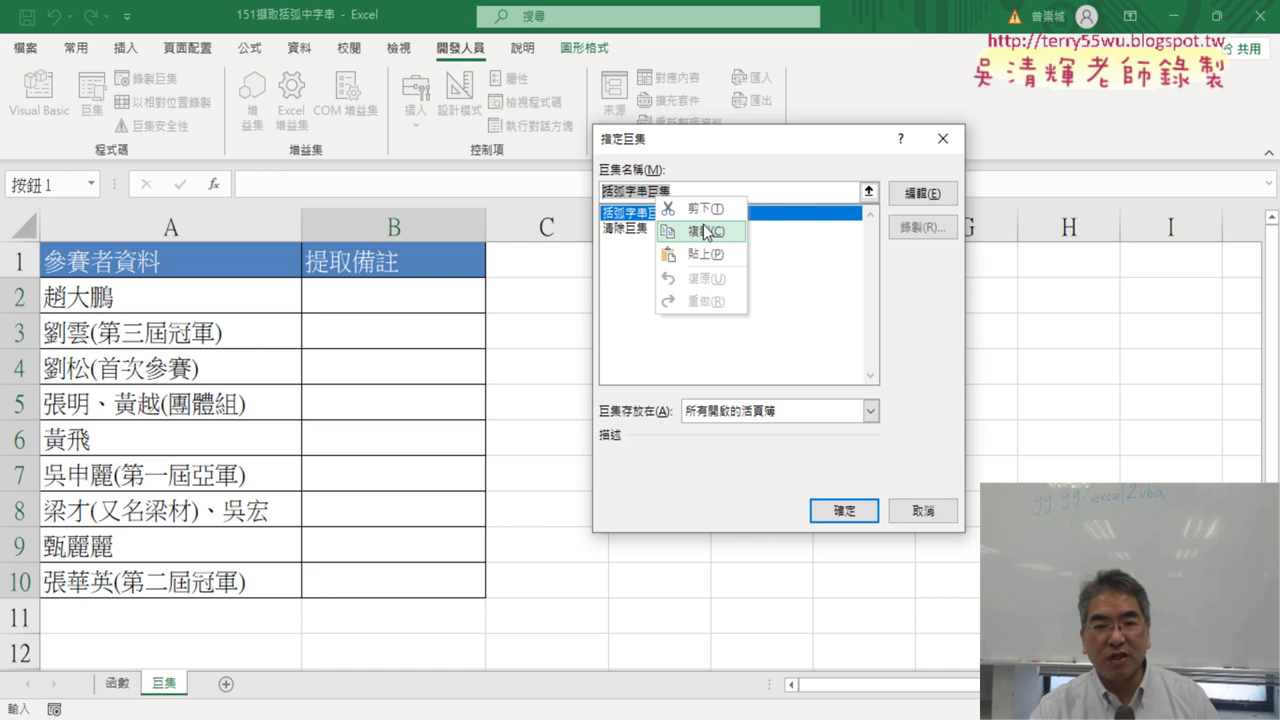
pyautogui.click(706, 231)
pyautogui.click(856, 517)
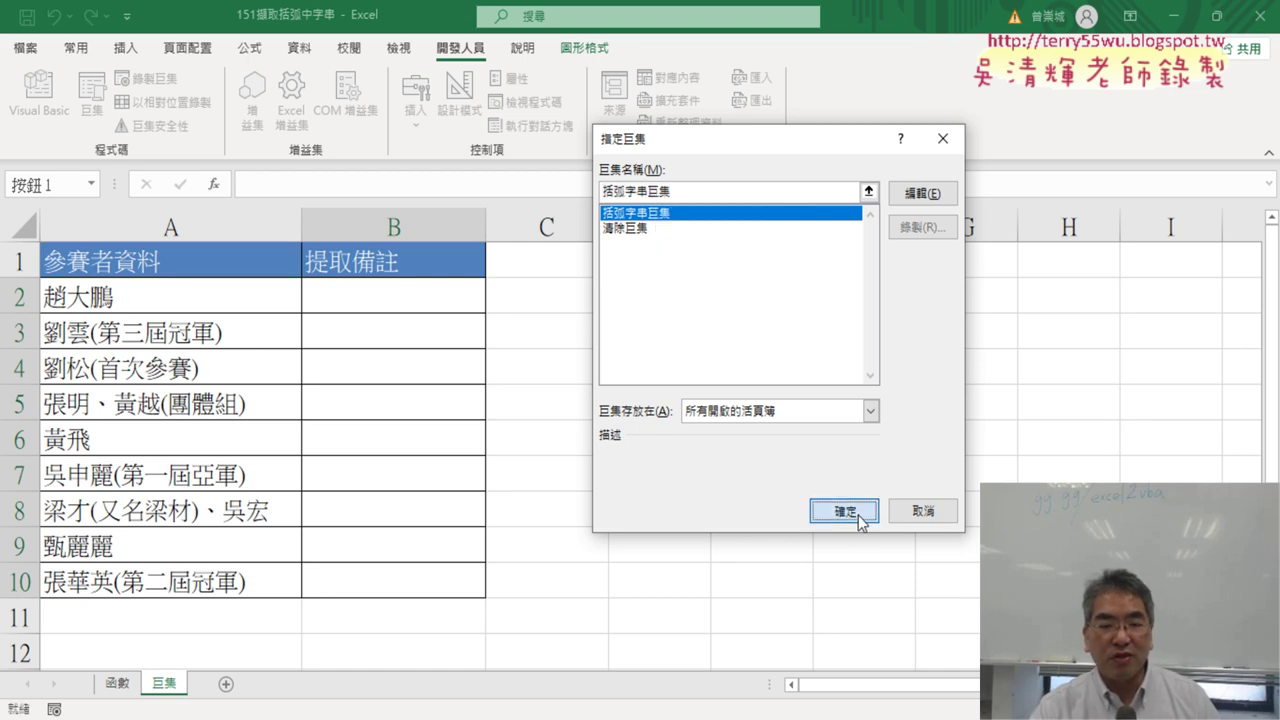
pyautogui.click(858, 517)
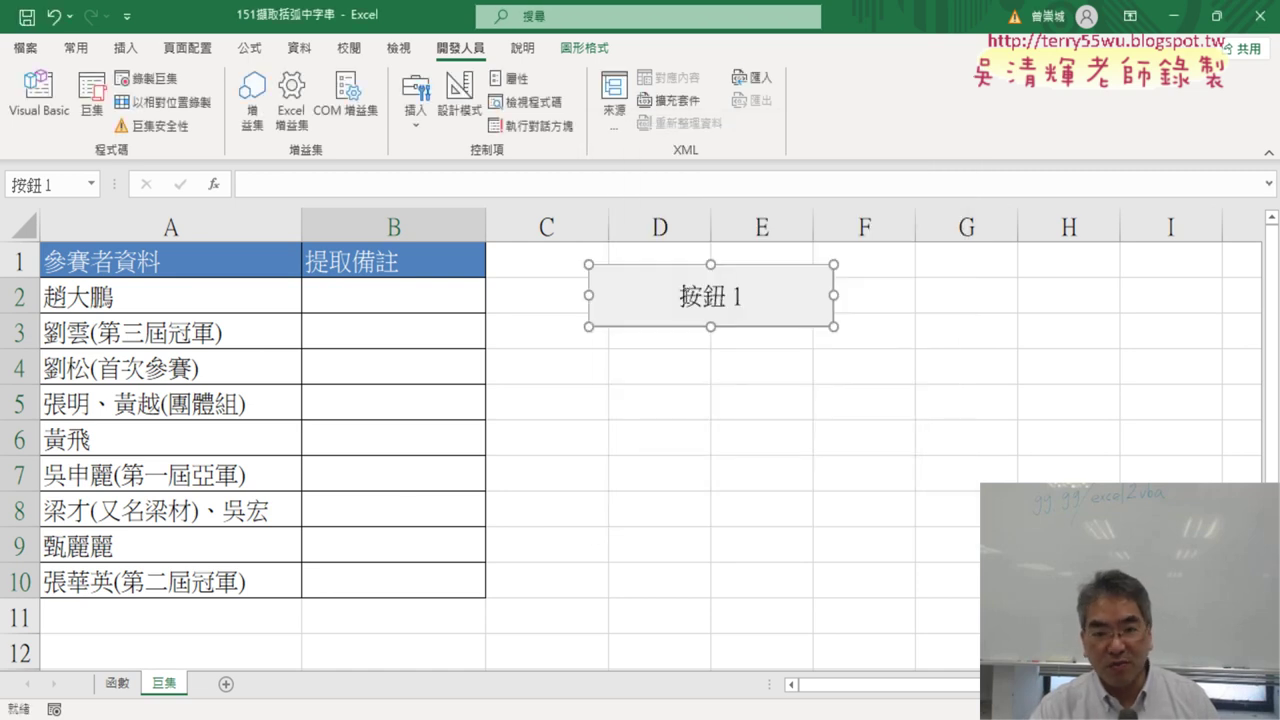
# Replace the button caption 按鈕 1 with 括弧字串巨集
pyautogui.click(680, 297)
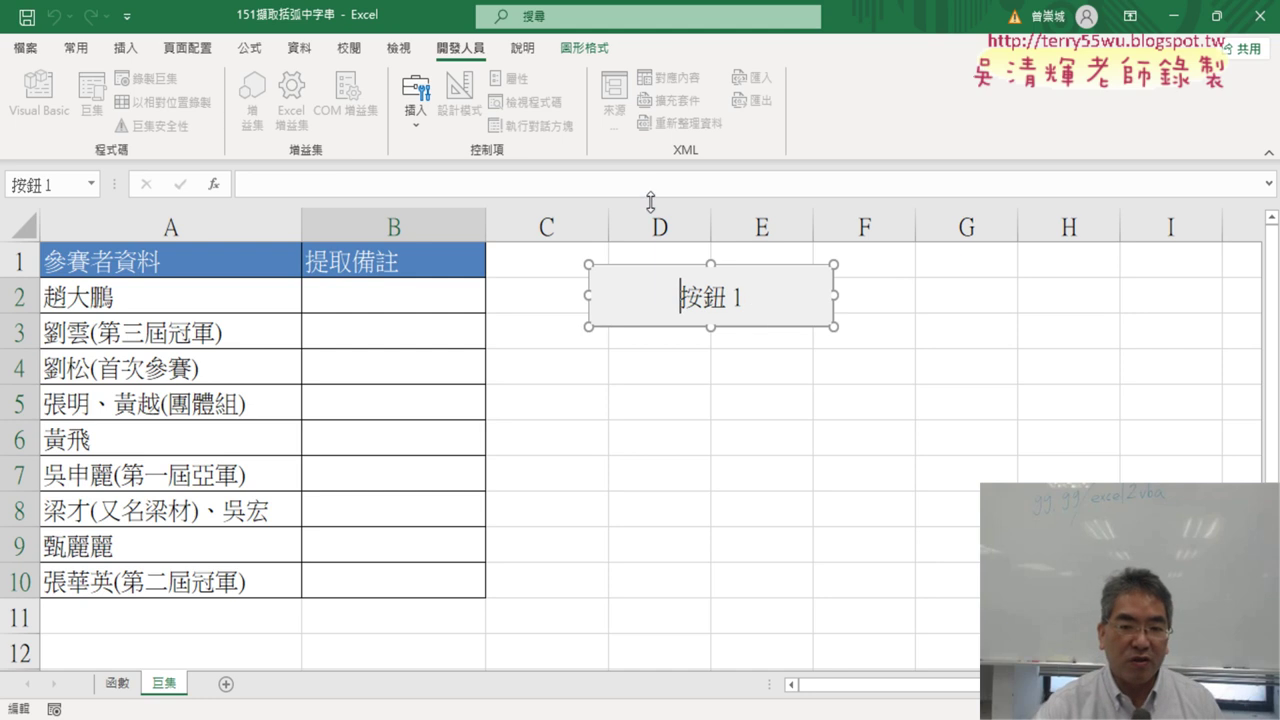
pyautogui.press('Delete')
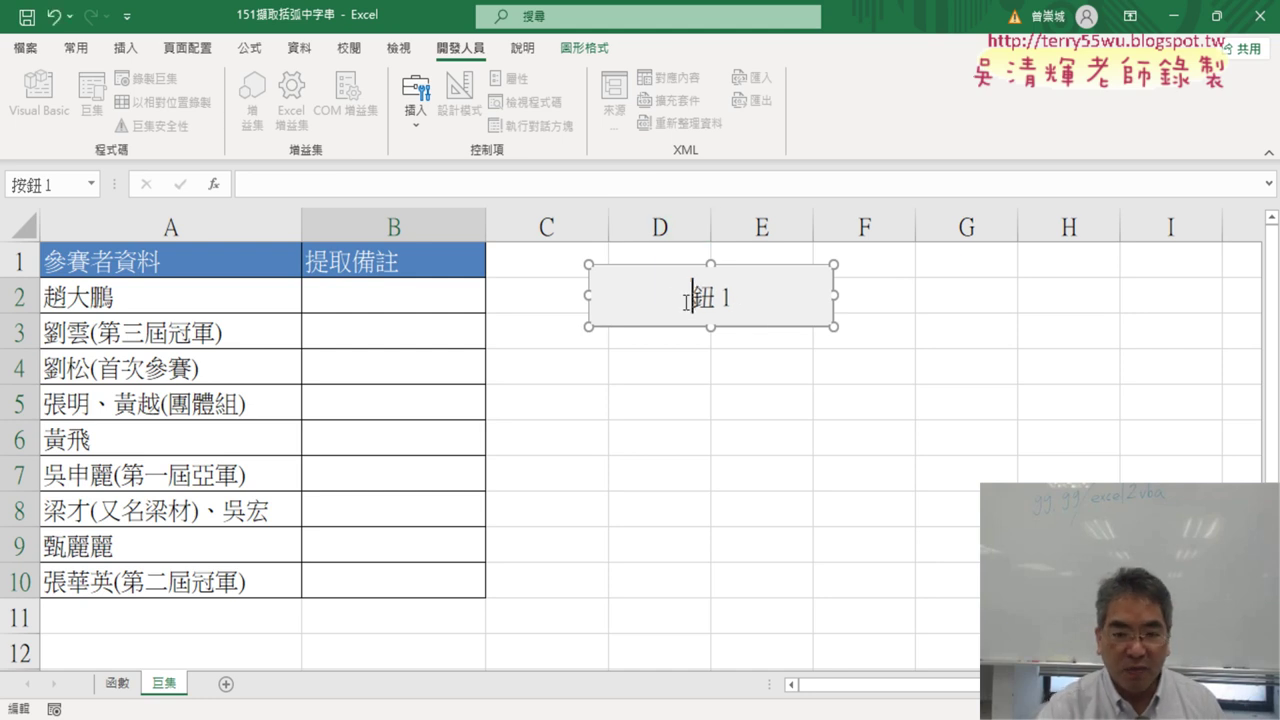
pyautogui.press('Delete')
pyautogui.press('Delete')
pyautogui.press('Delete')
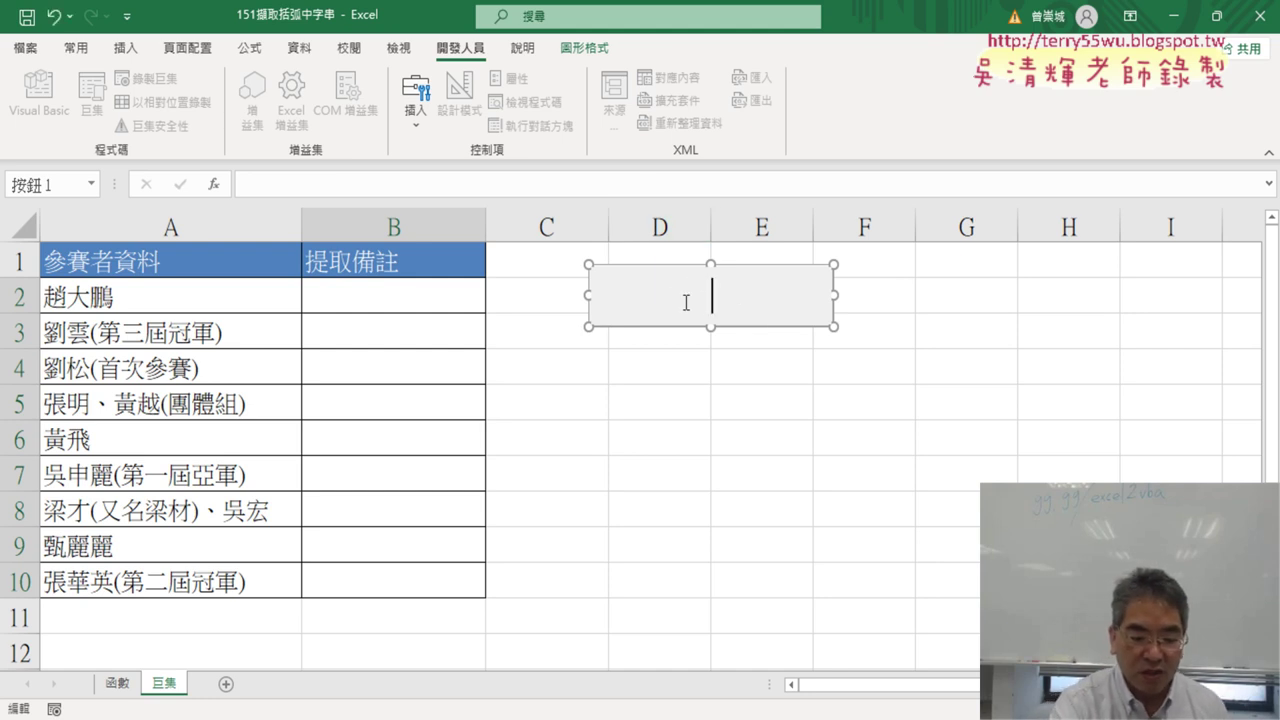
pyautogui.write('括弧字串巨集')
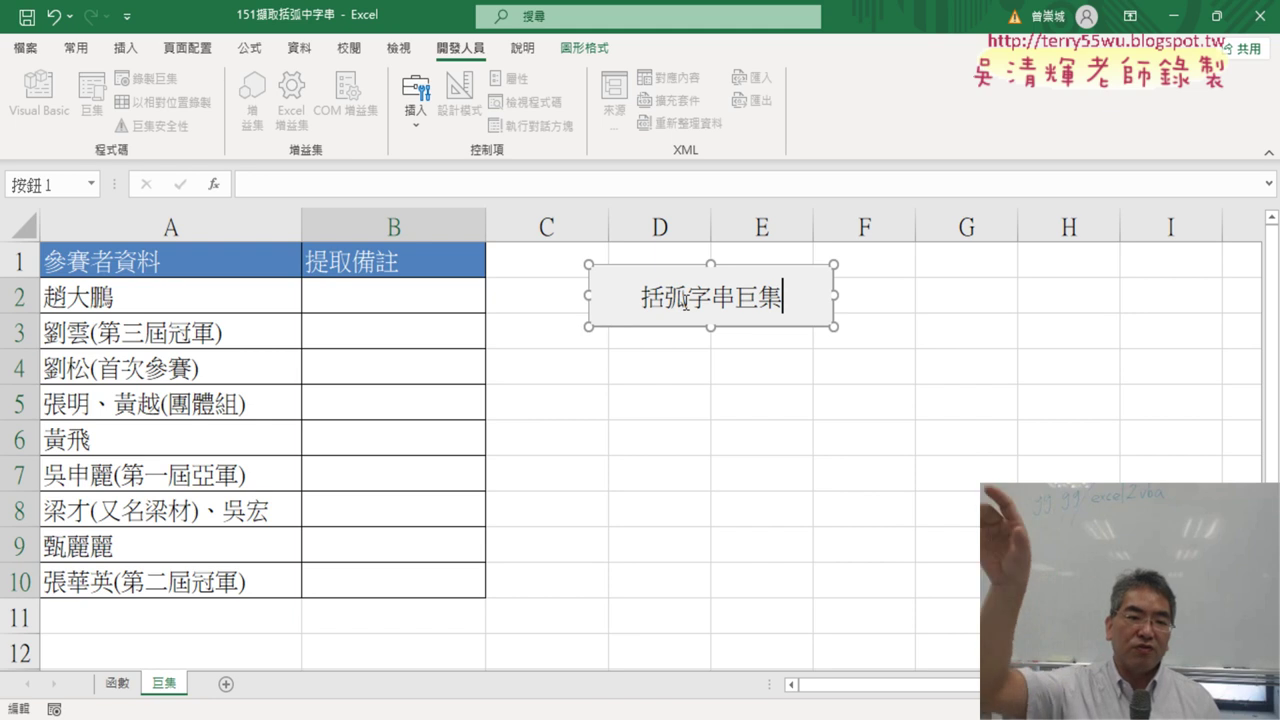
# Use the new 括弧字串巨集 button to refill column B with notes like 第三屆冠軍
pyautogui.click(755, 420)
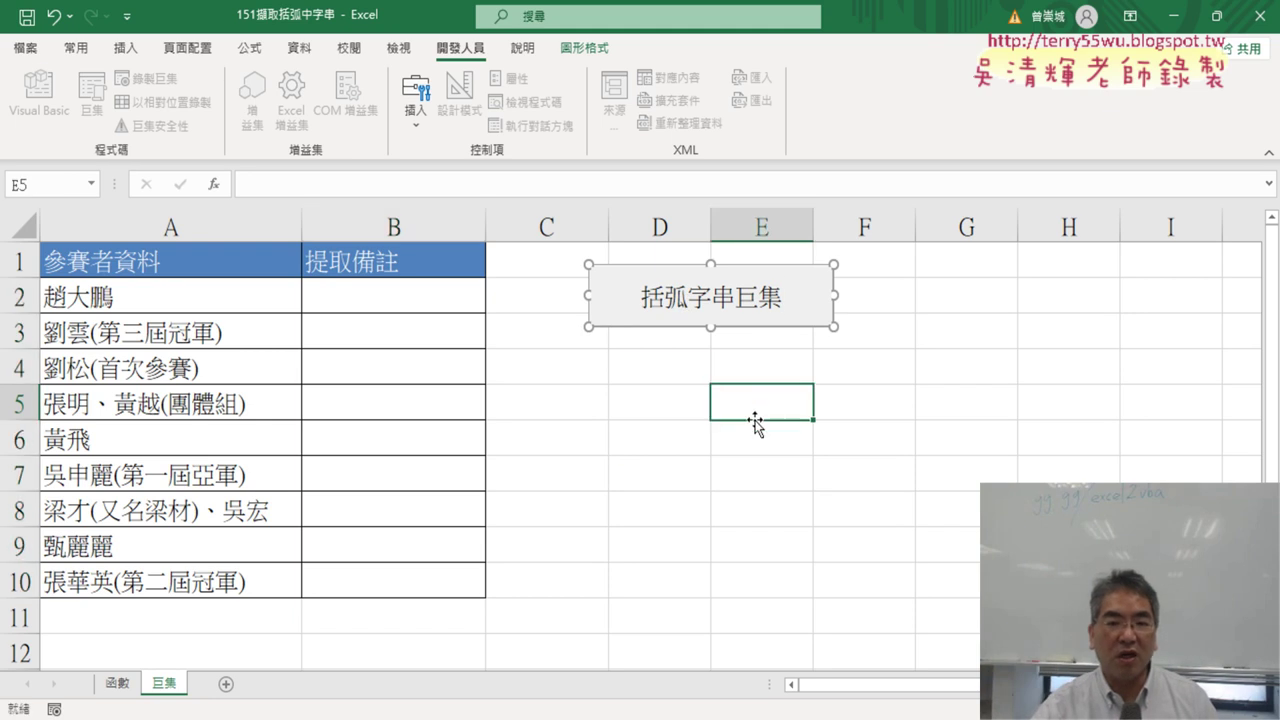
pyautogui.click(722, 306)
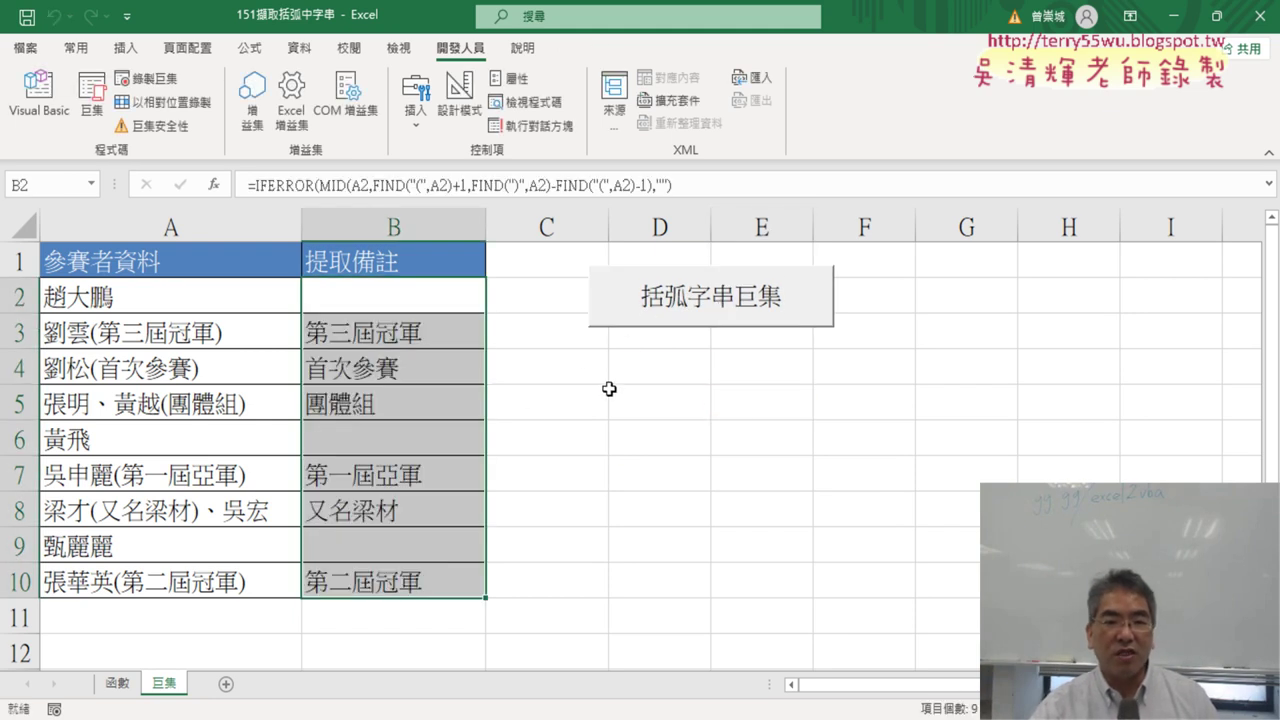
pyautogui.click(419, 119)
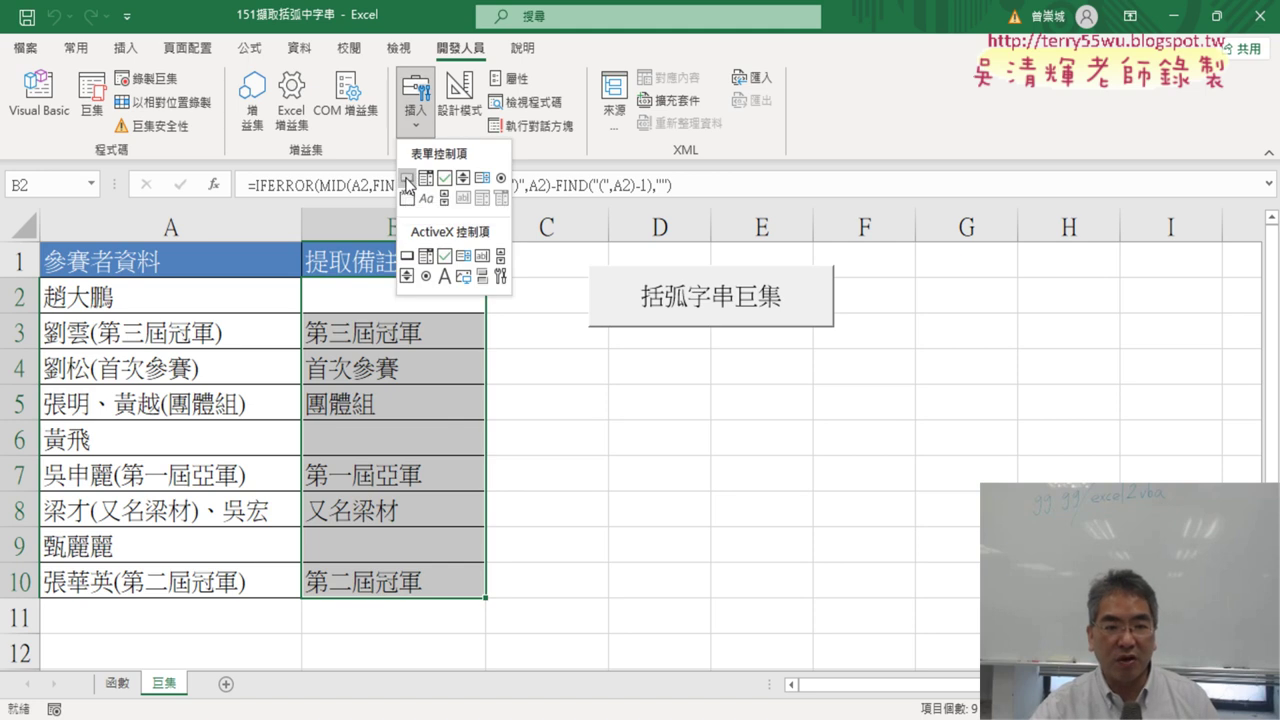
# Draw a second form button below the first and assign it the 清除巨集 macro
pyautogui.click(406, 179)
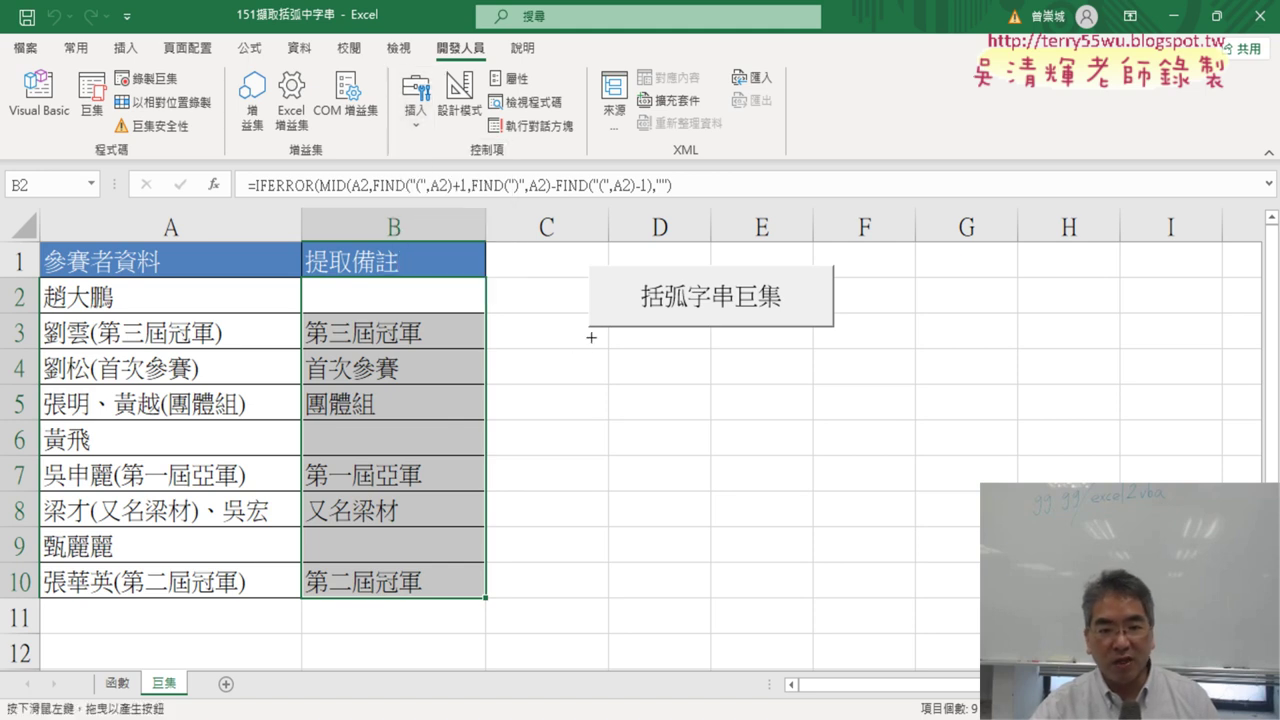
pyautogui.moveTo(587, 338); pyautogui.dragTo(835, 404)
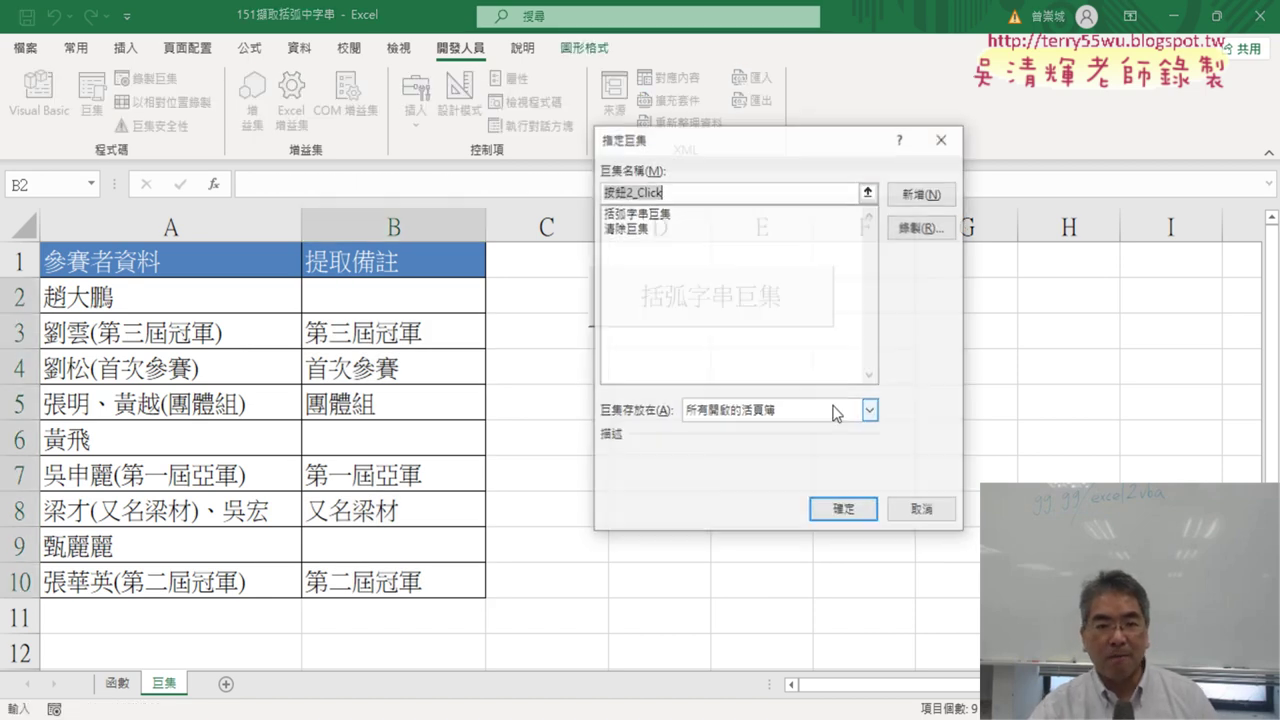
pyautogui.click(625, 228)
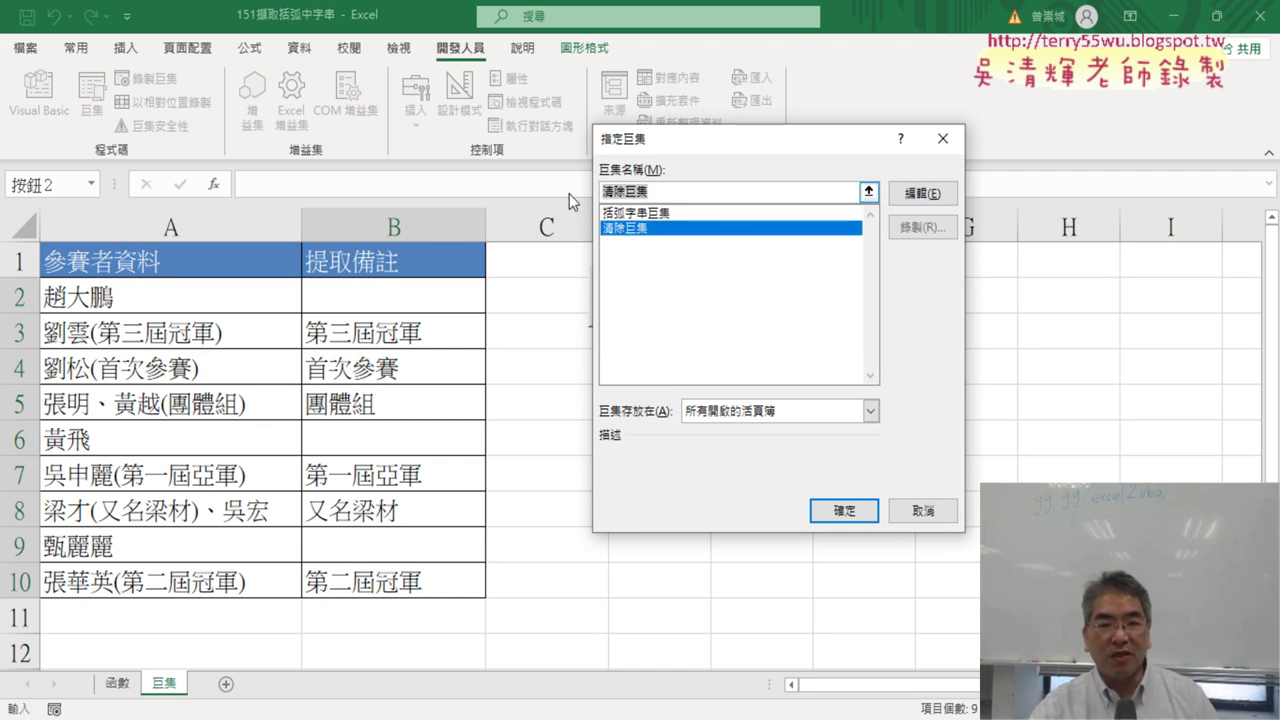
pyautogui.rightClick(626, 190)
pyautogui.click(666, 231)
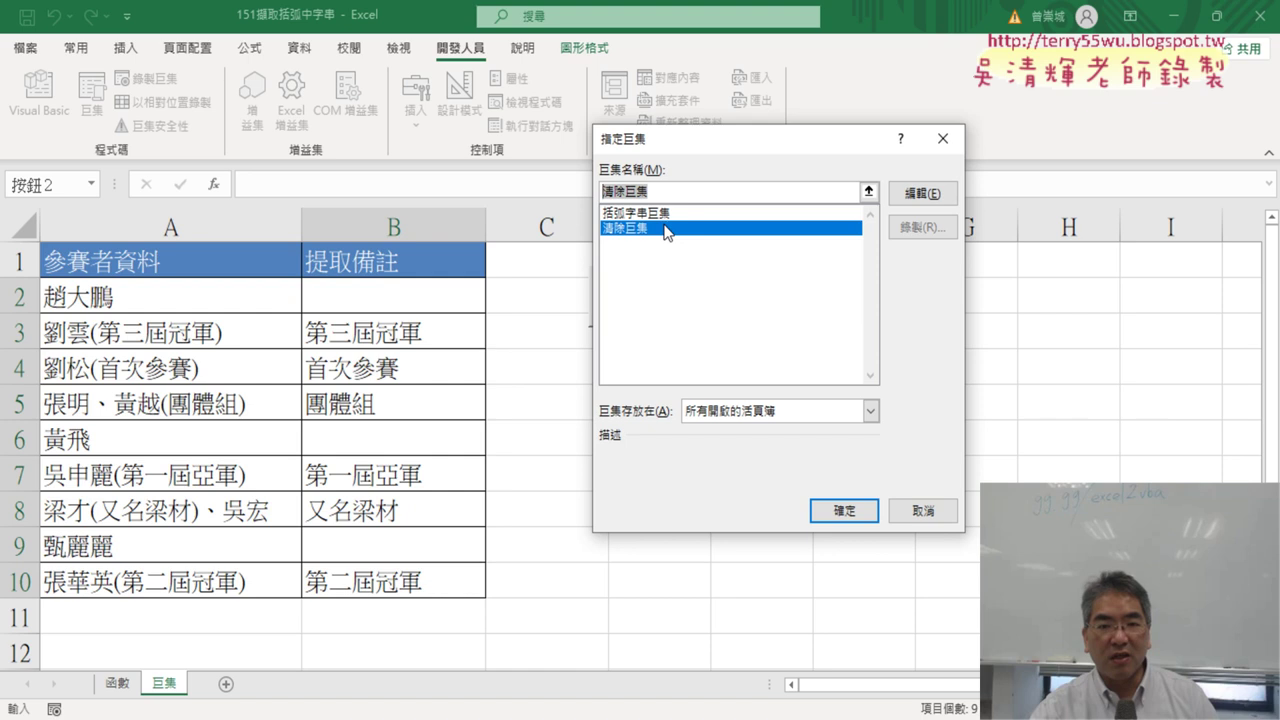
pyautogui.click(842, 511)
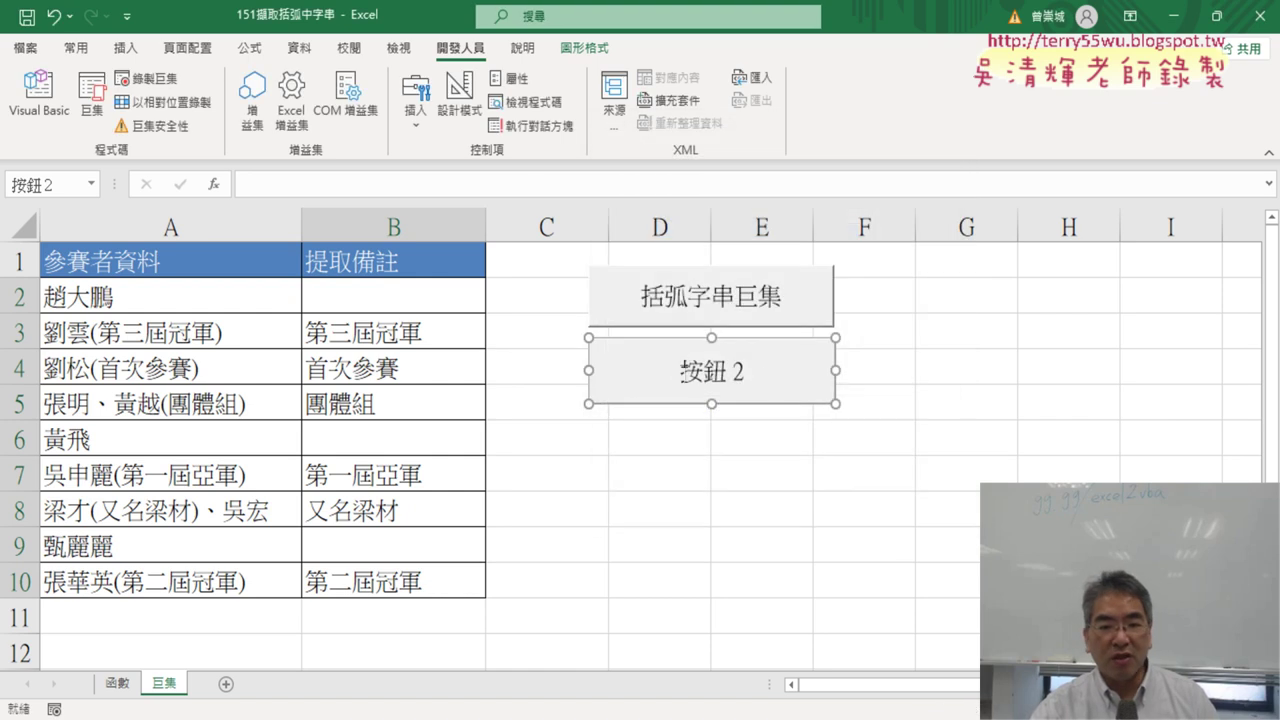
# Change the second button's caption from 按鈕 2 to 清除巨集
pyautogui.click(684, 372)
pyautogui.press('Delete')
pyautogui.press('Delete')
pyautogui.press('Delete')
pyautogui.press('Delete')
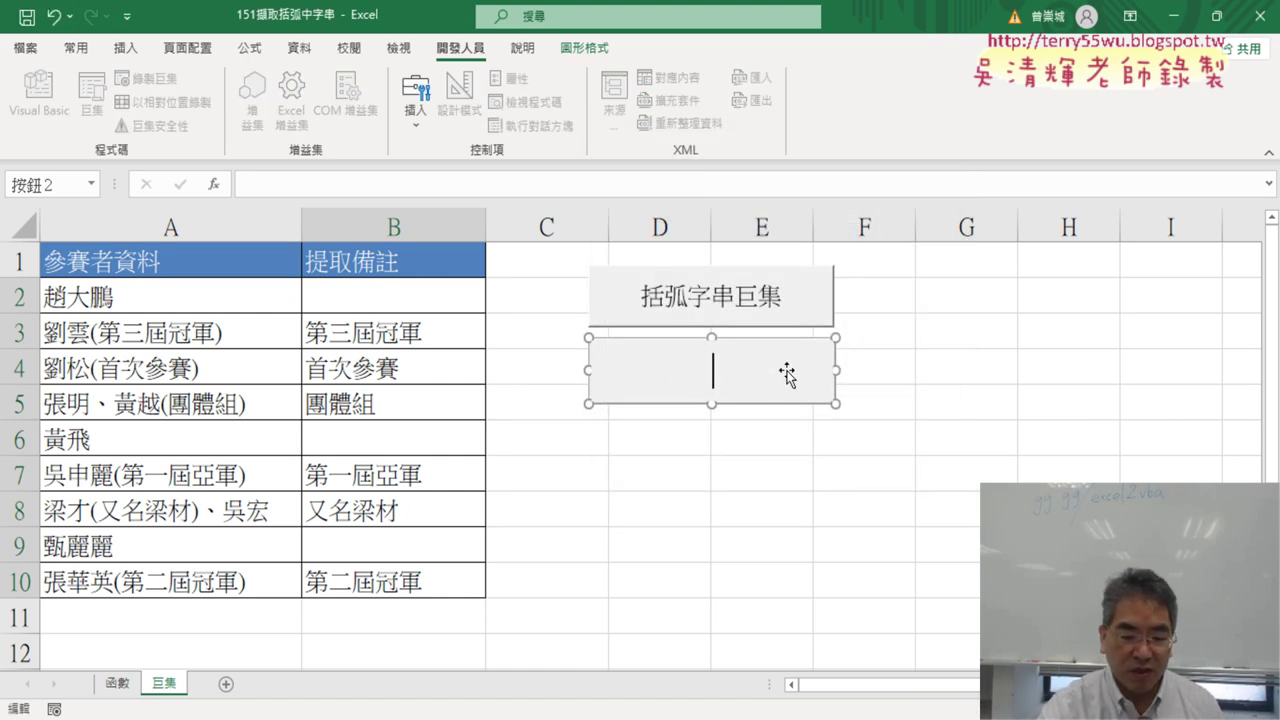
pyautogui.write('清除巨集')
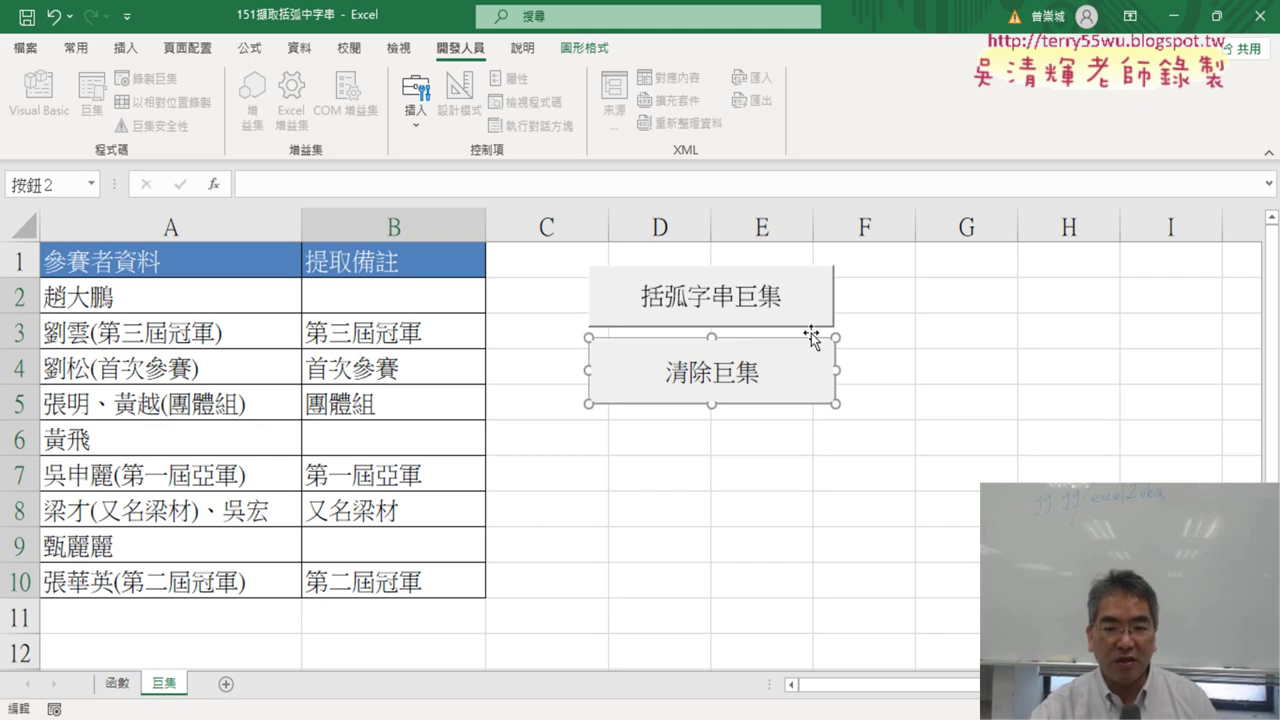
pyautogui.click(866, 440)
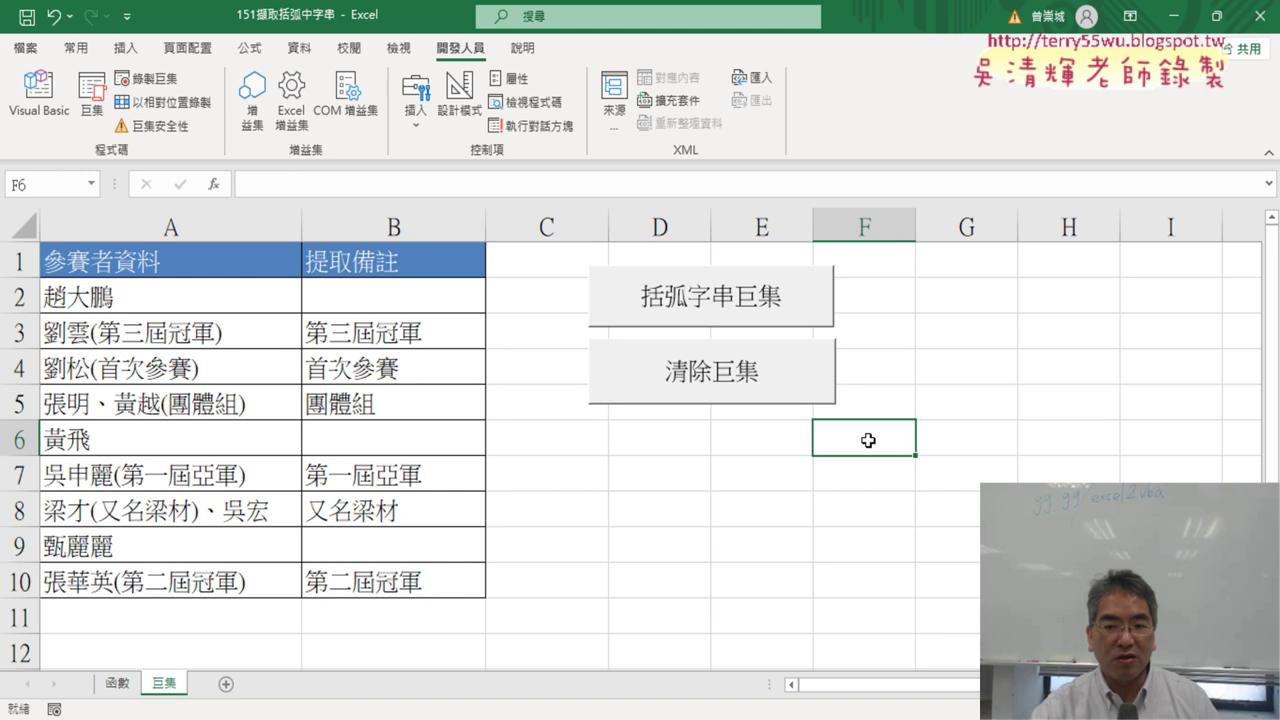
# Test the 清除巨集 and 括弧字串巨集 buttons repeatedly, clearing and refilling column B
pyautogui.click(703, 386)
pyautogui.click(711, 309)
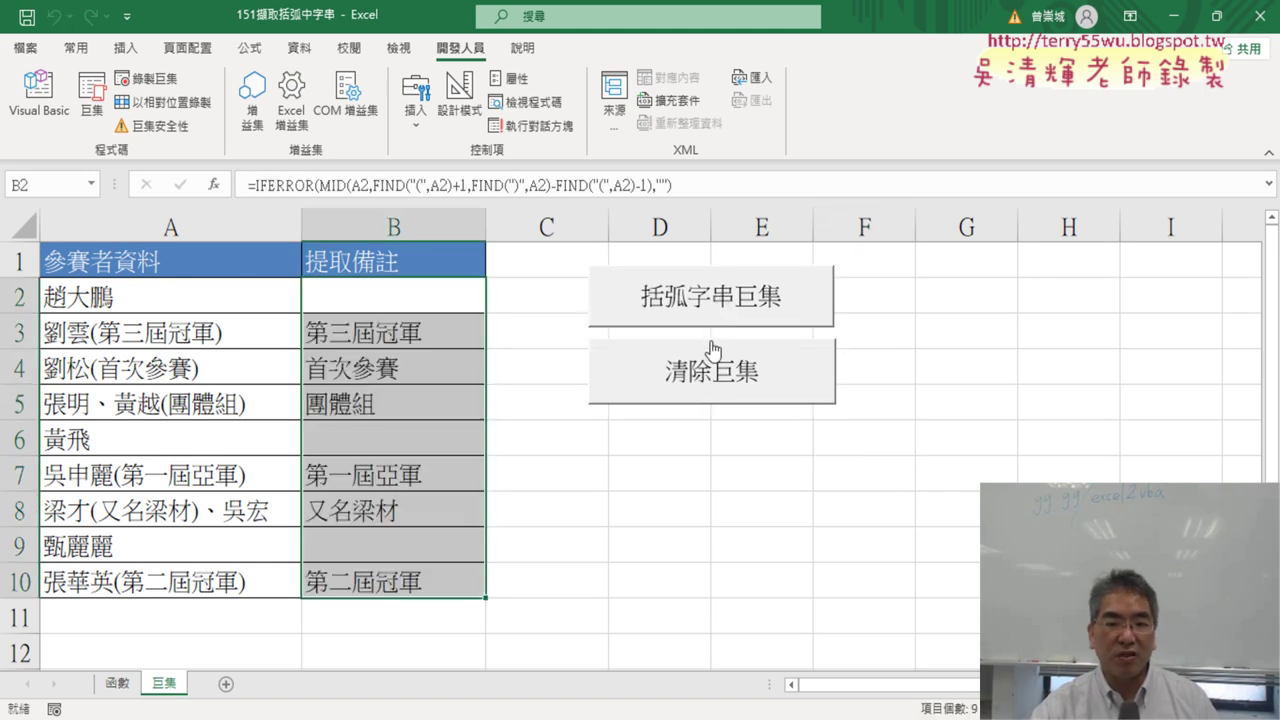
pyautogui.click(711, 350)
pyautogui.click(706, 313)
pyautogui.click(705, 370)
pyautogui.click(710, 306)
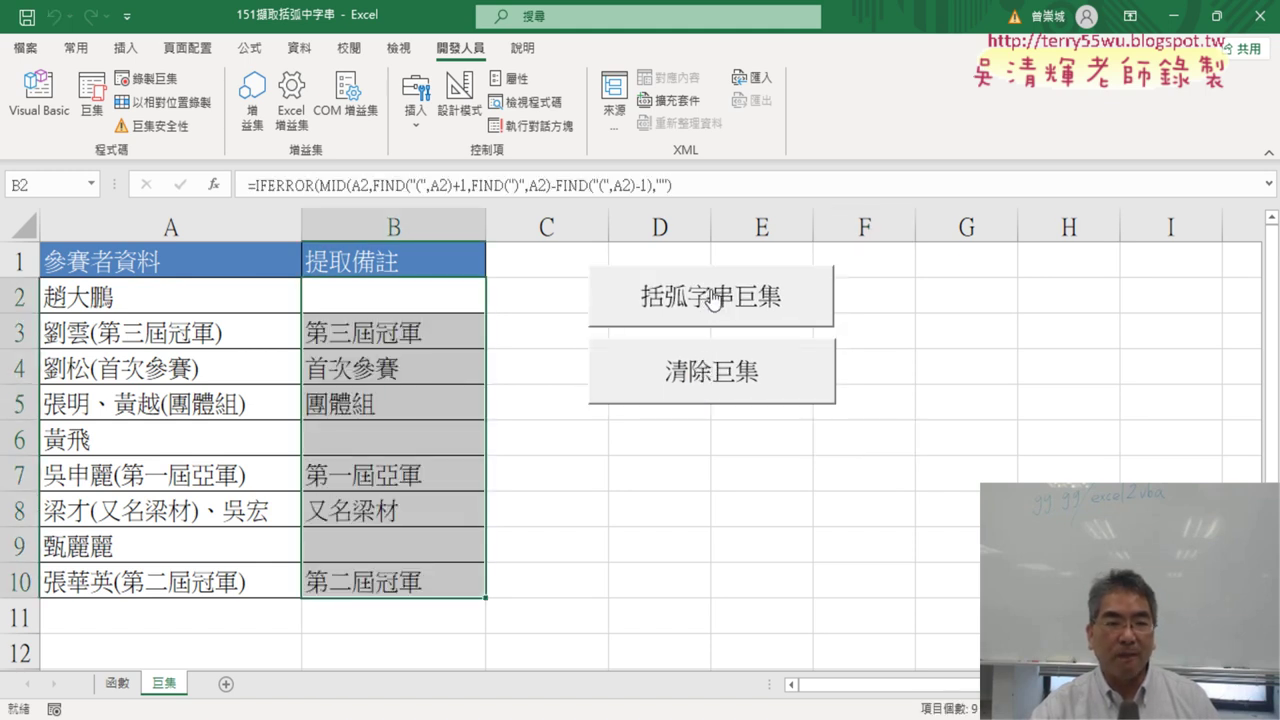
pyautogui.click(705, 362)
pyautogui.click(706, 303)
pyautogui.click(707, 367)
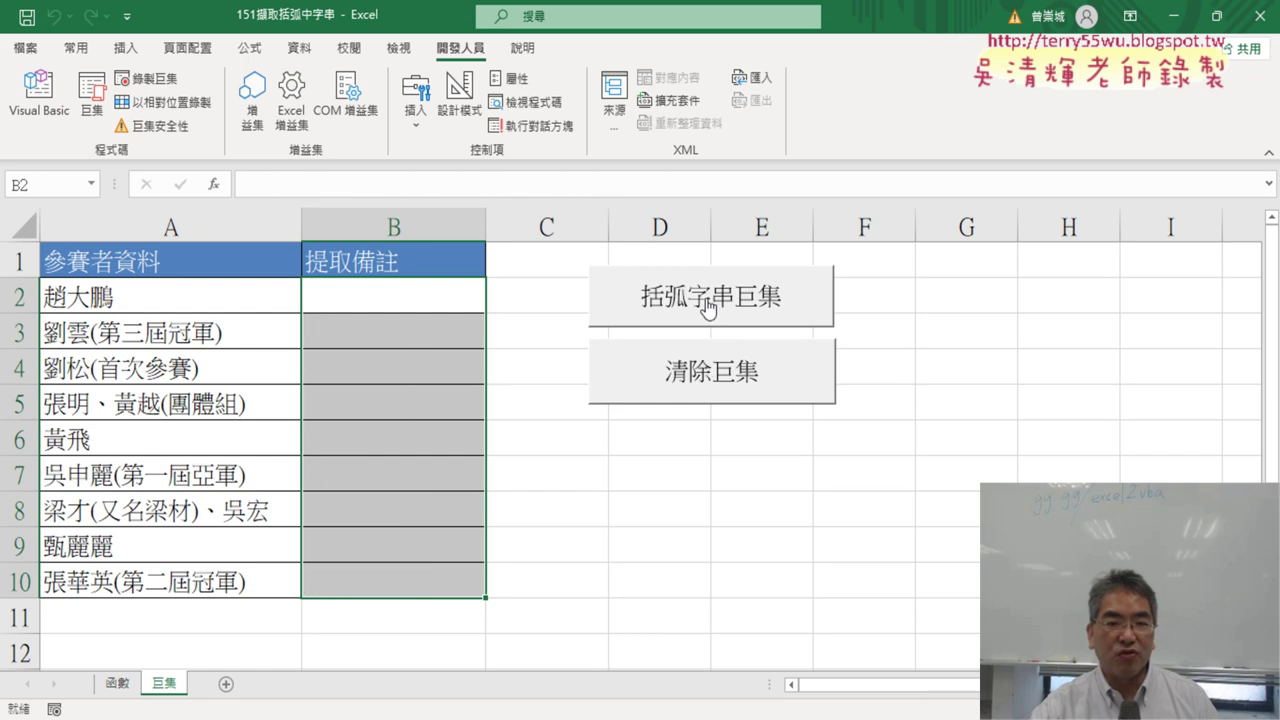
pyautogui.click(709, 307)
pyautogui.click(711, 368)
pyautogui.click(718, 310)
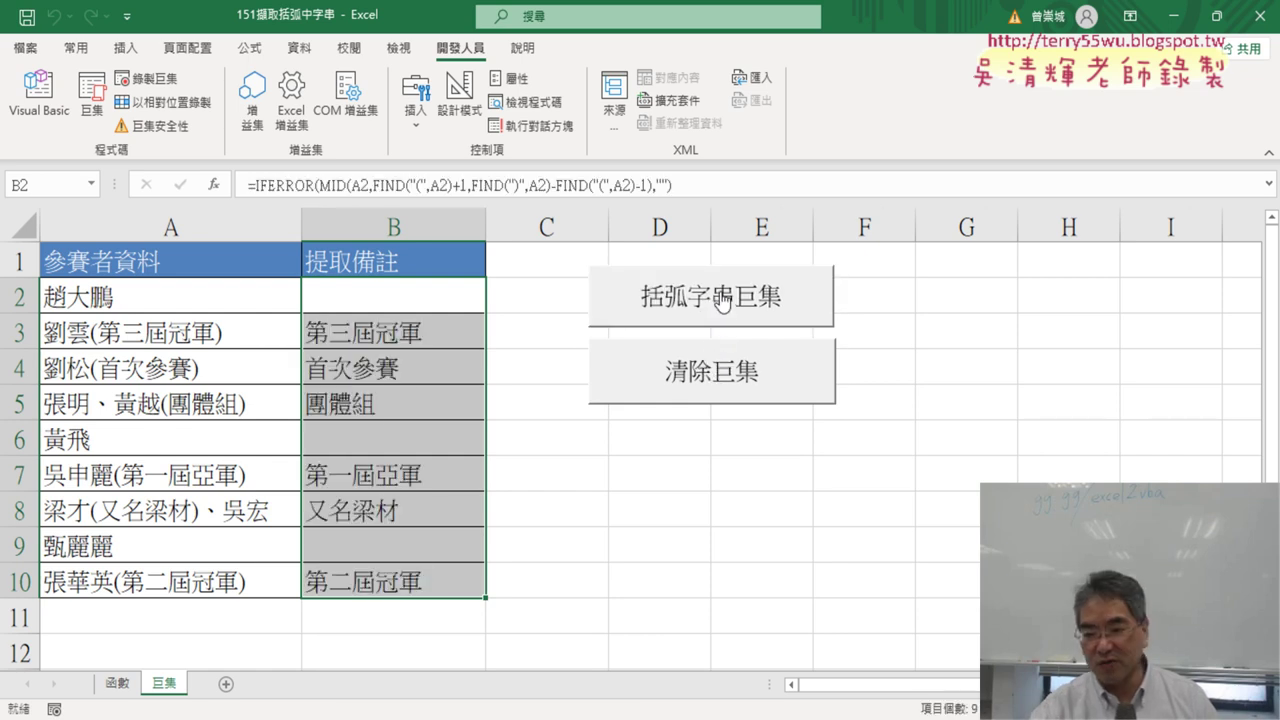
pyautogui.click(715, 397)
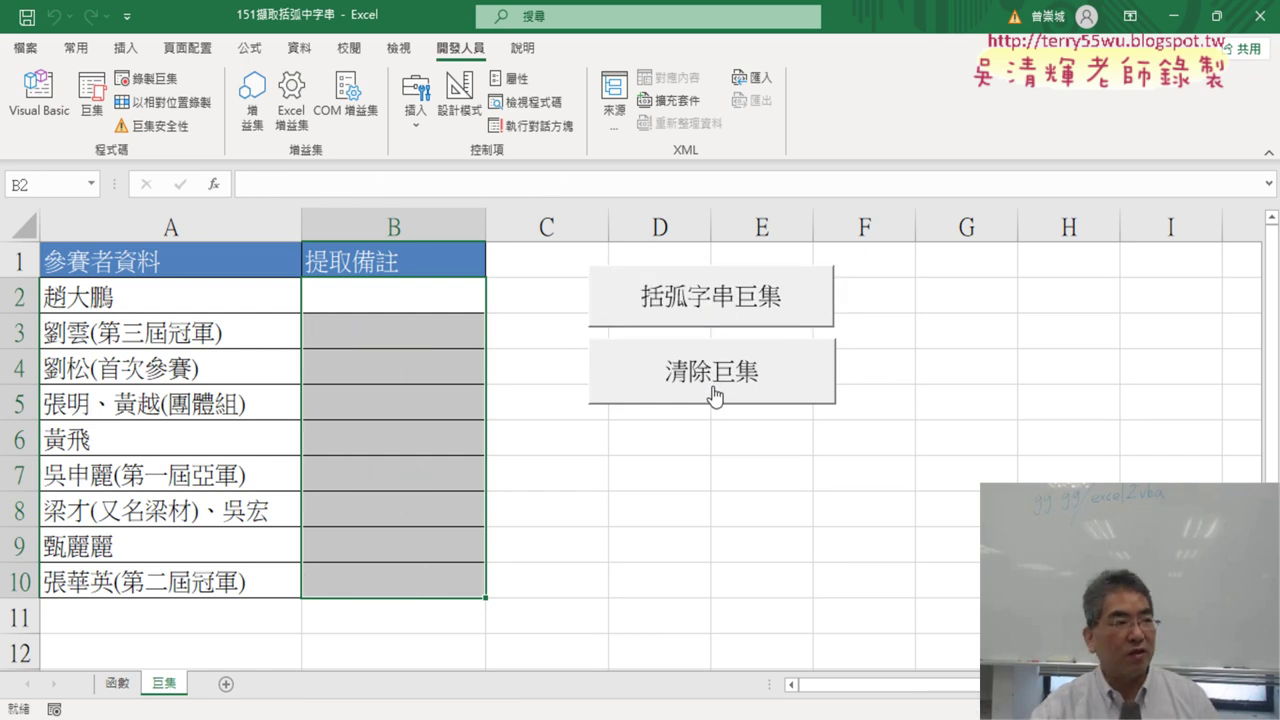
pyautogui.click(718, 303)
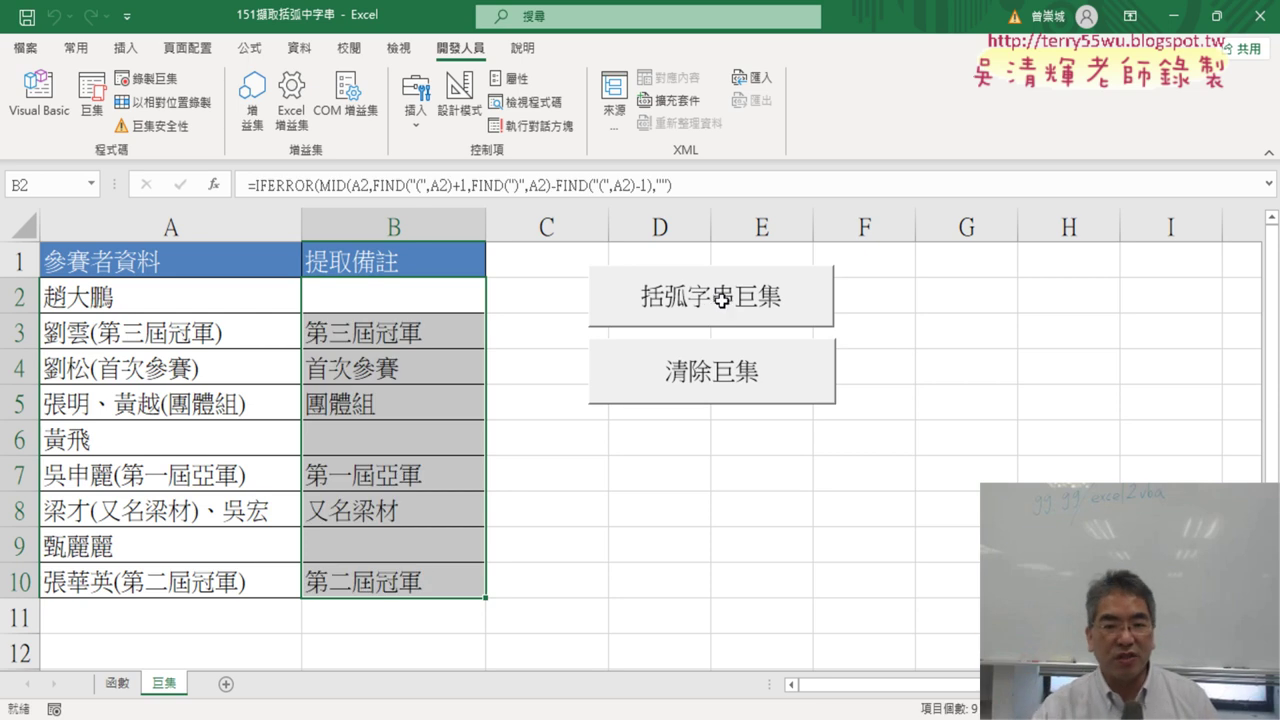
pyautogui.click(736, 388)
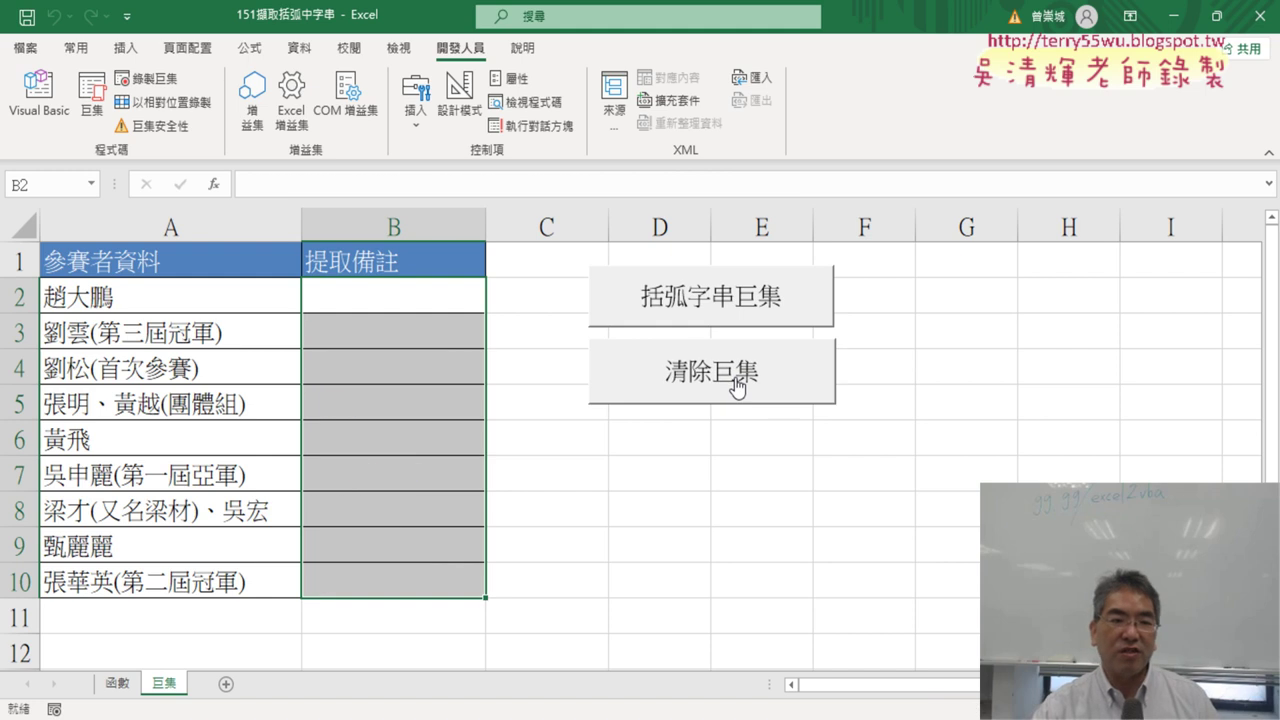
pyautogui.click(735, 300)
pyautogui.click(734, 295)
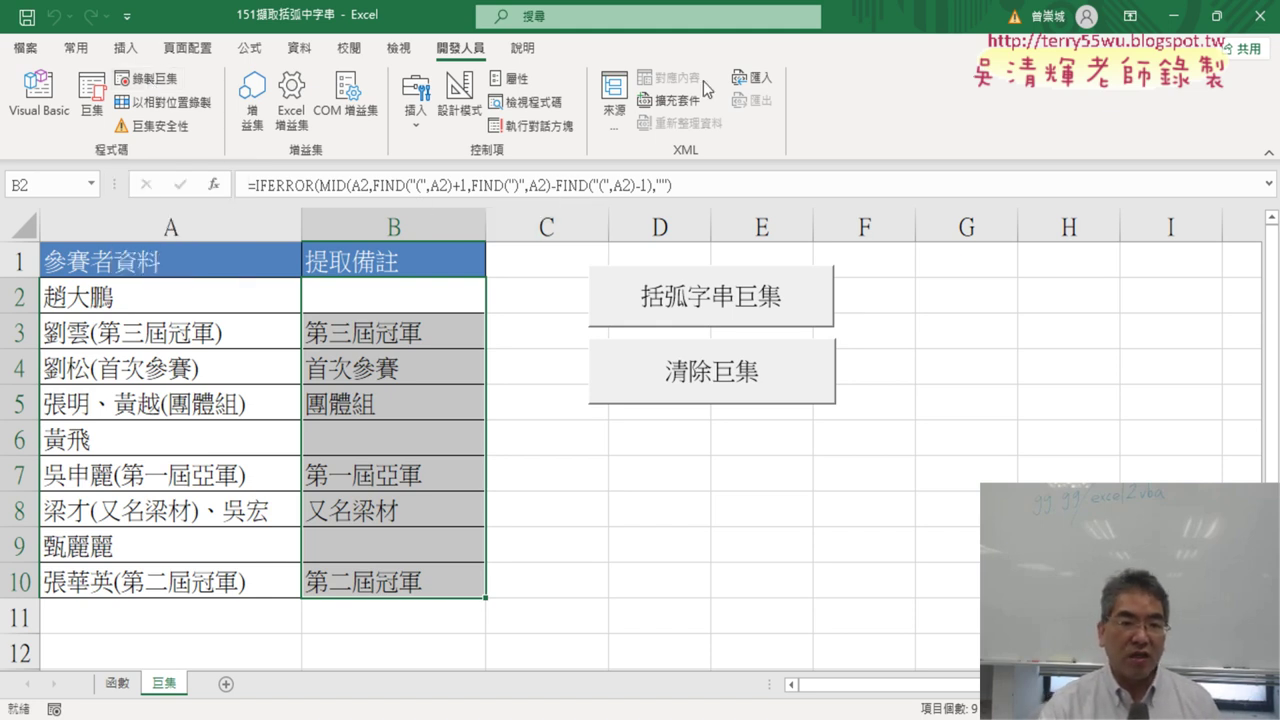
# Add a third form button over D7:F8 and assign it the 括弧字串巨集 macro
pyautogui.click(416, 125)
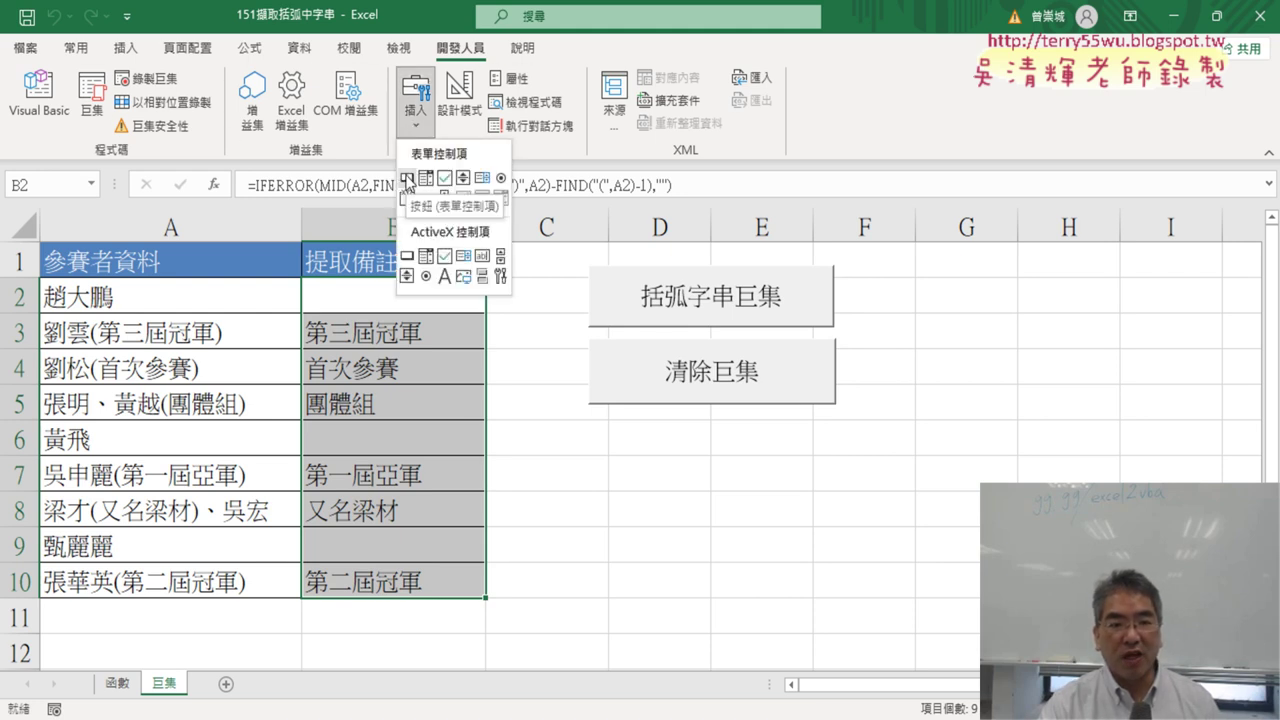
pyautogui.click(407, 179)
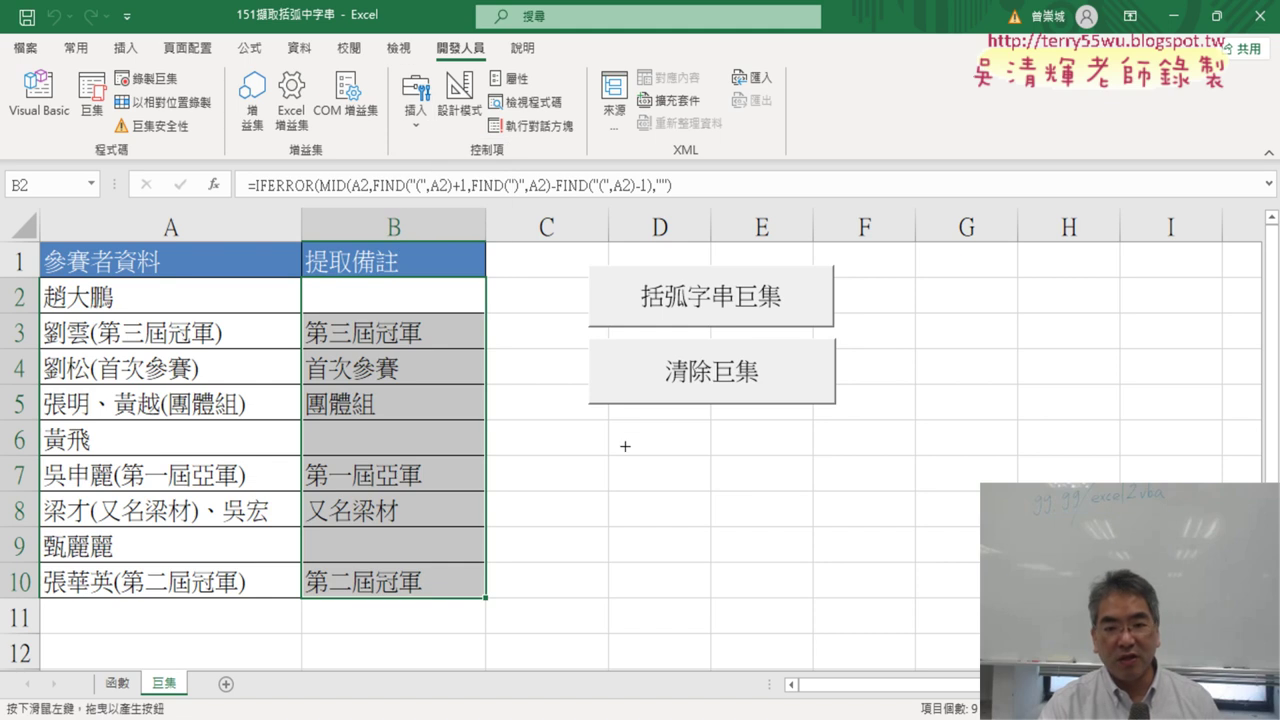
pyautogui.moveTo(623, 457); pyautogui.dragTo(874, 518)
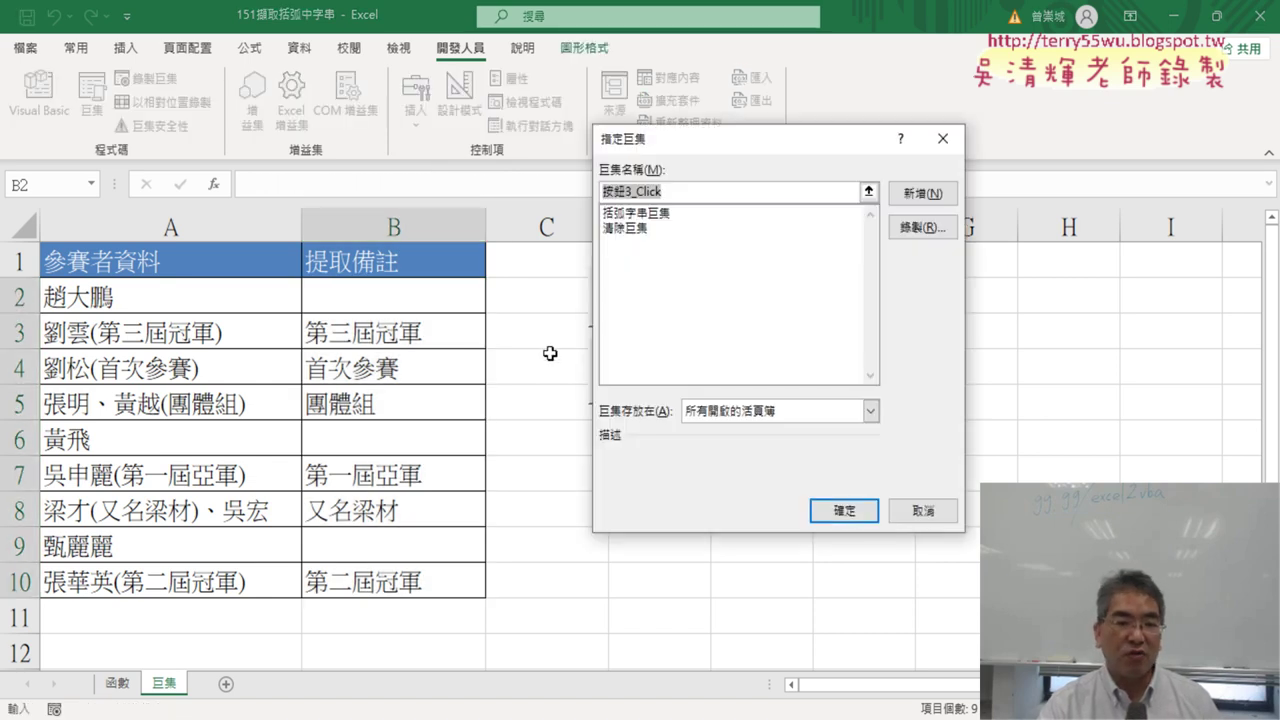
pyautogui.click(636, 213)
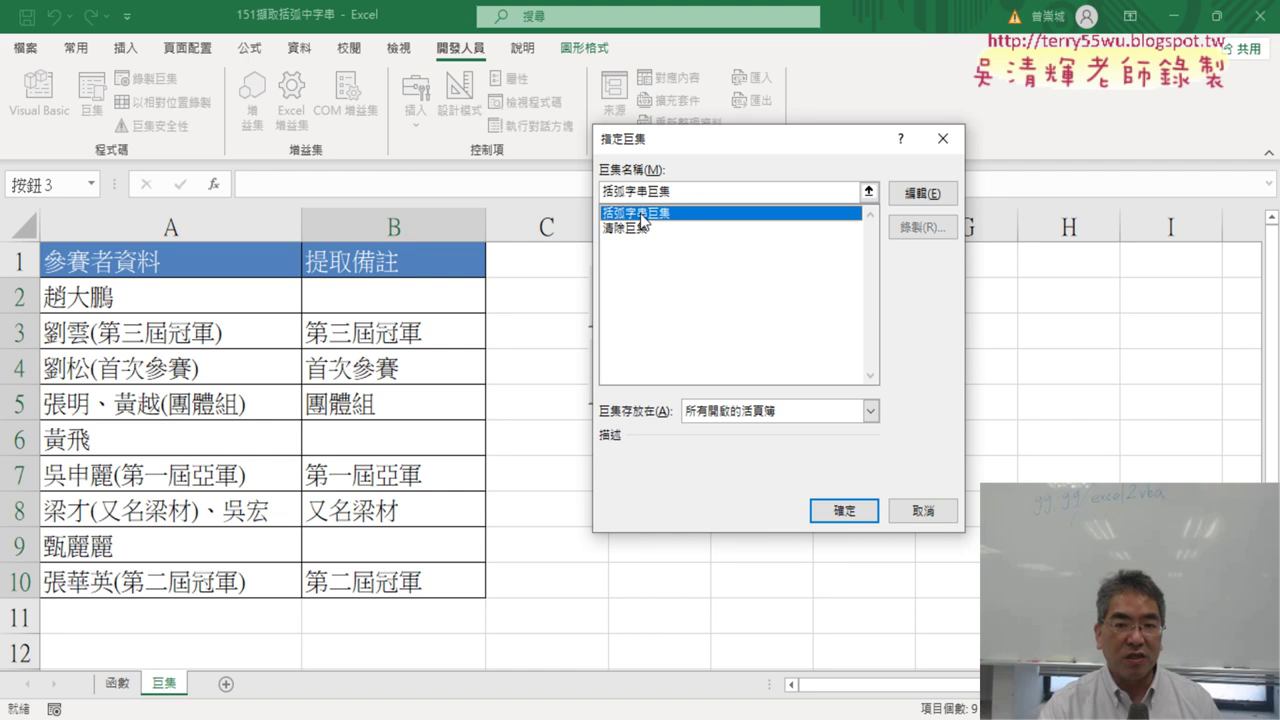
pyautogui.rightClick(648, 196)
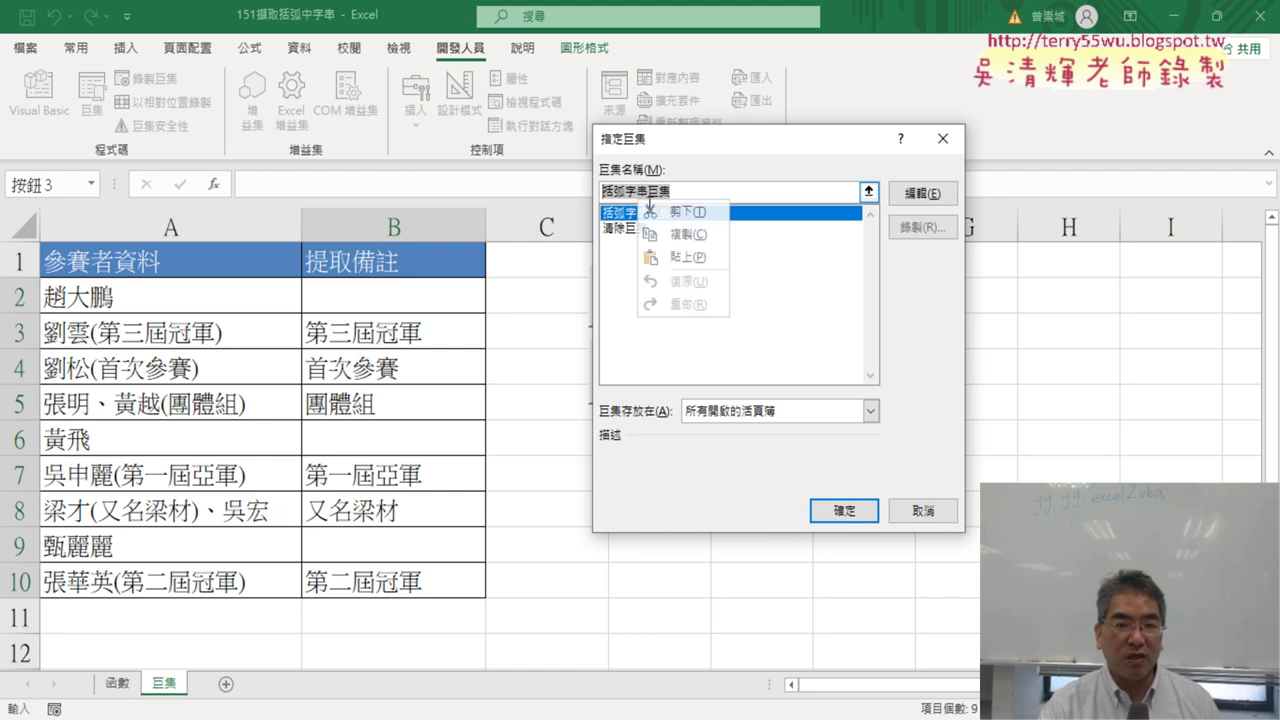
pyautogui.click(687, 234)
pyautogui.click(843, 513)
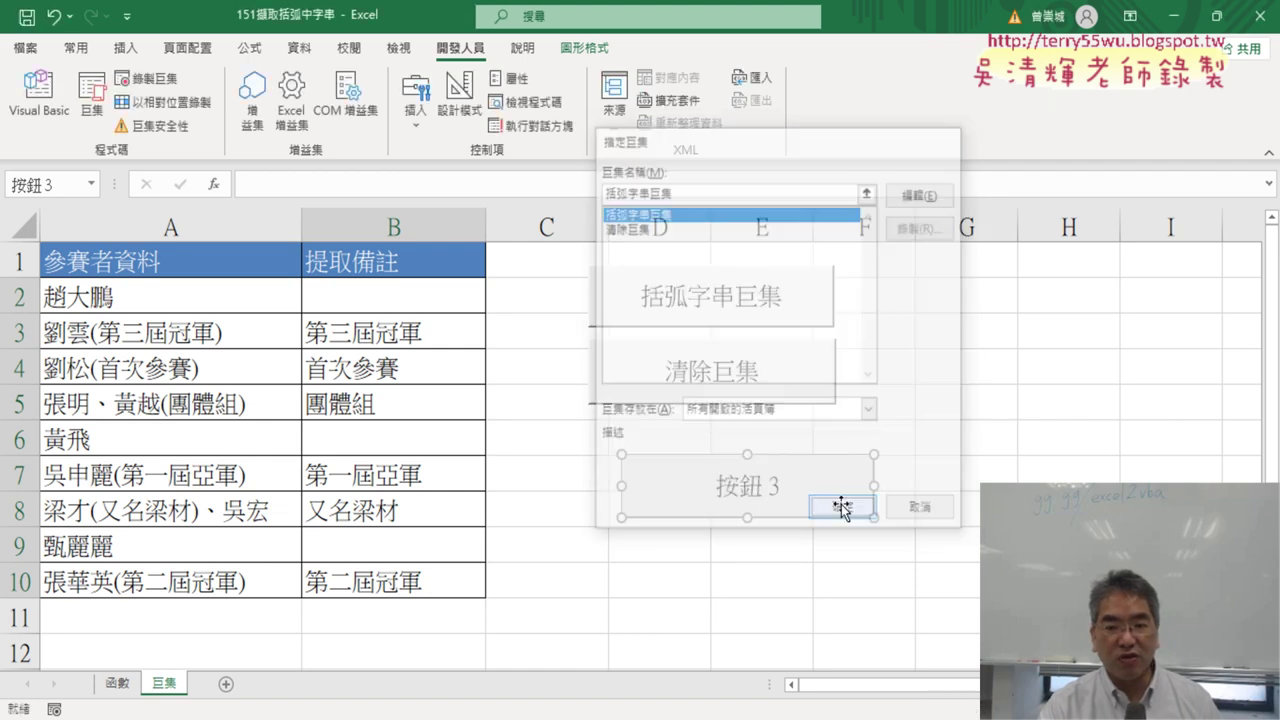
# Rename the third button's caption to 括弧字串巨集 and run it to fill B2:B10 with notes
pyautogui.moveTo(718, 487); pyautogui.dragTo(742, 487)
pyautogui.press('BackSpace')
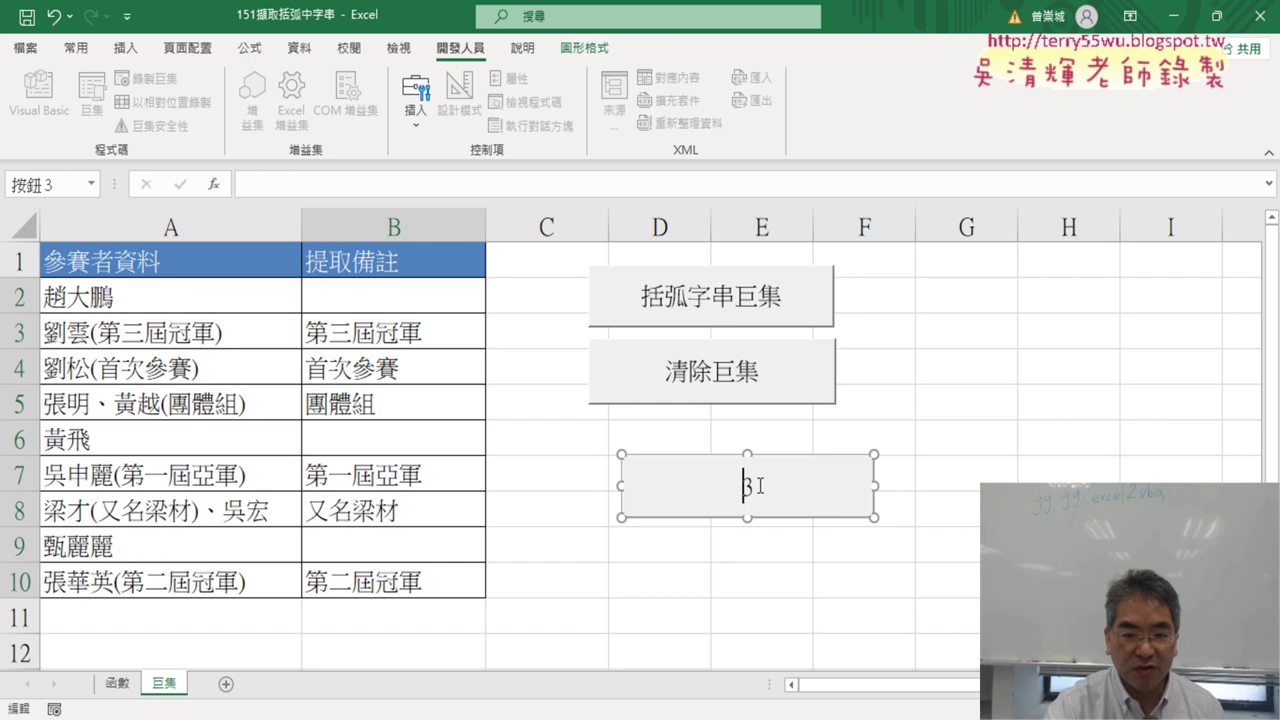
pyautogui.write('括弧字串巨集')
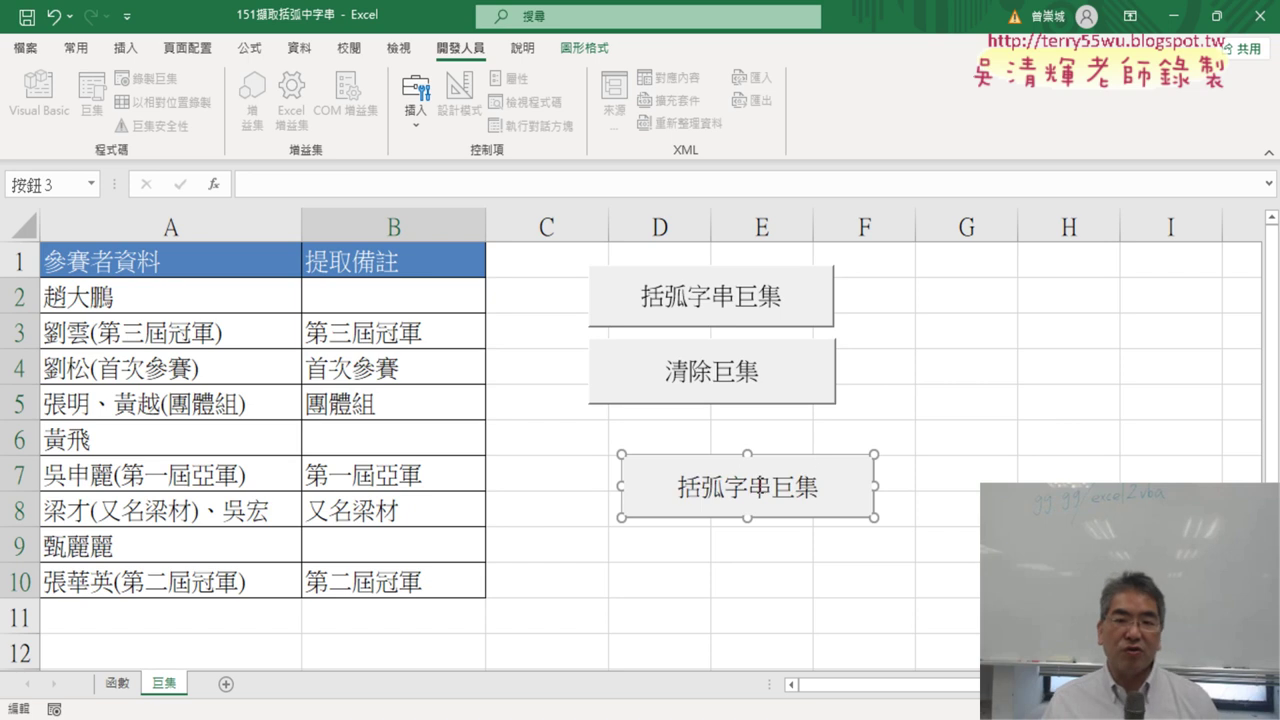
pyautogui.click(922, 463)
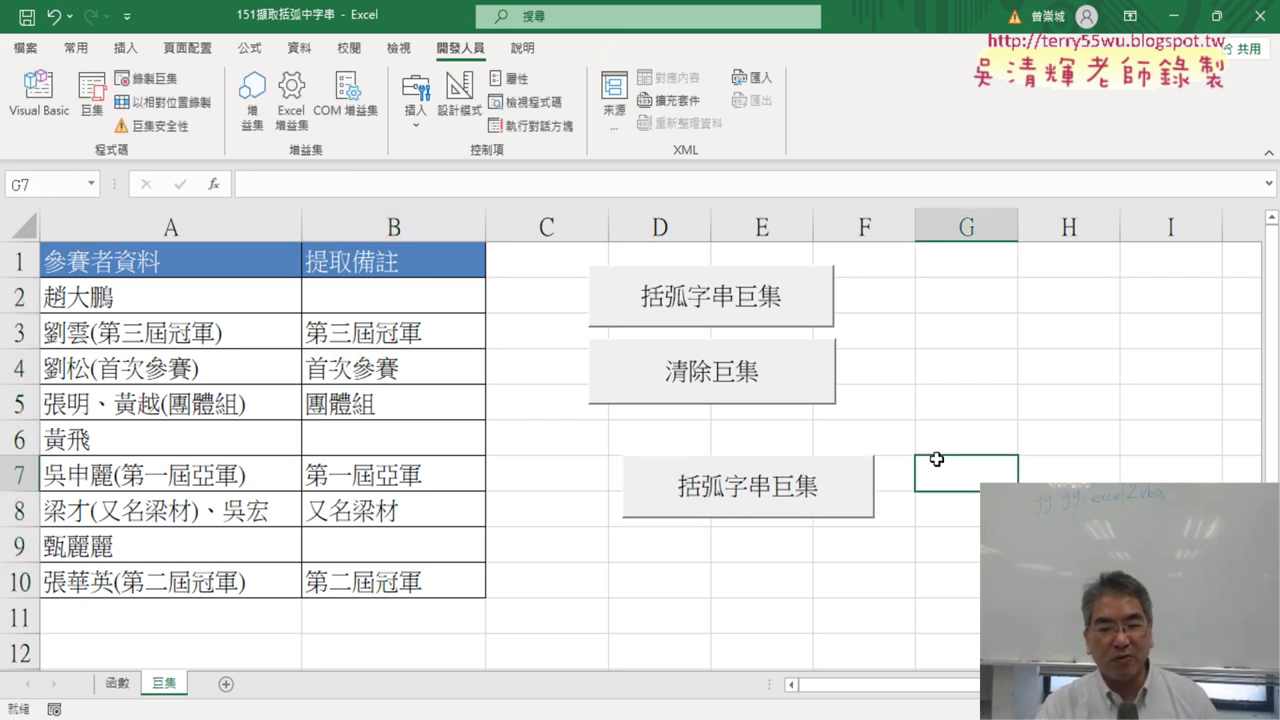
pyautogui.click(786, 475)
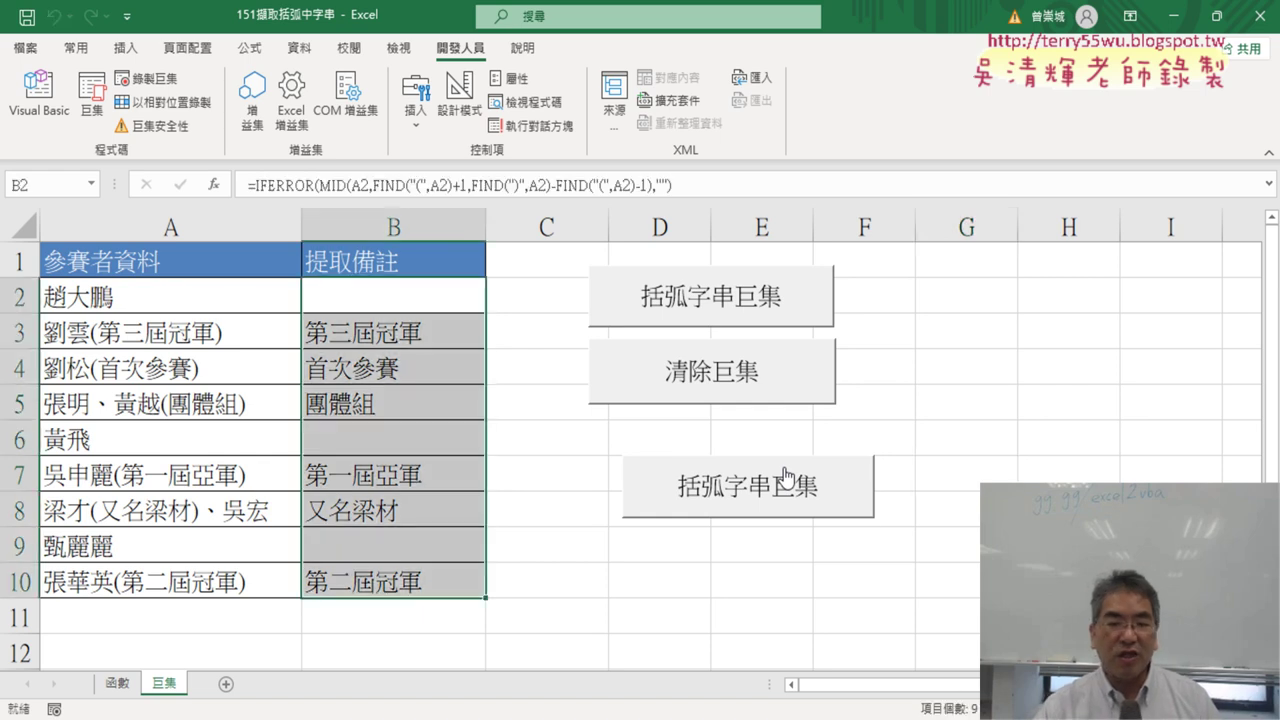
# Cut the third button off the sheet, keeping only the 括弧字串巨集 and 清除巨集 buttons
pyautogui.rightClick(786, 475)
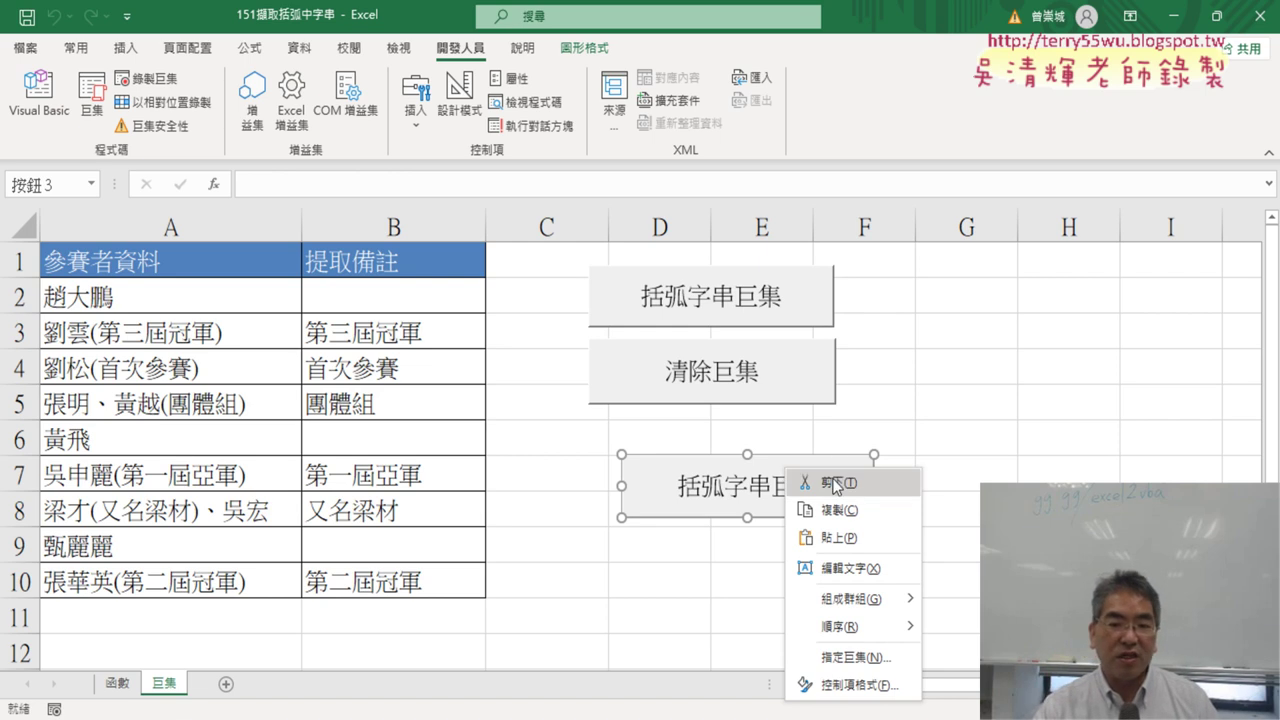
pyautogui.click(836, 484)
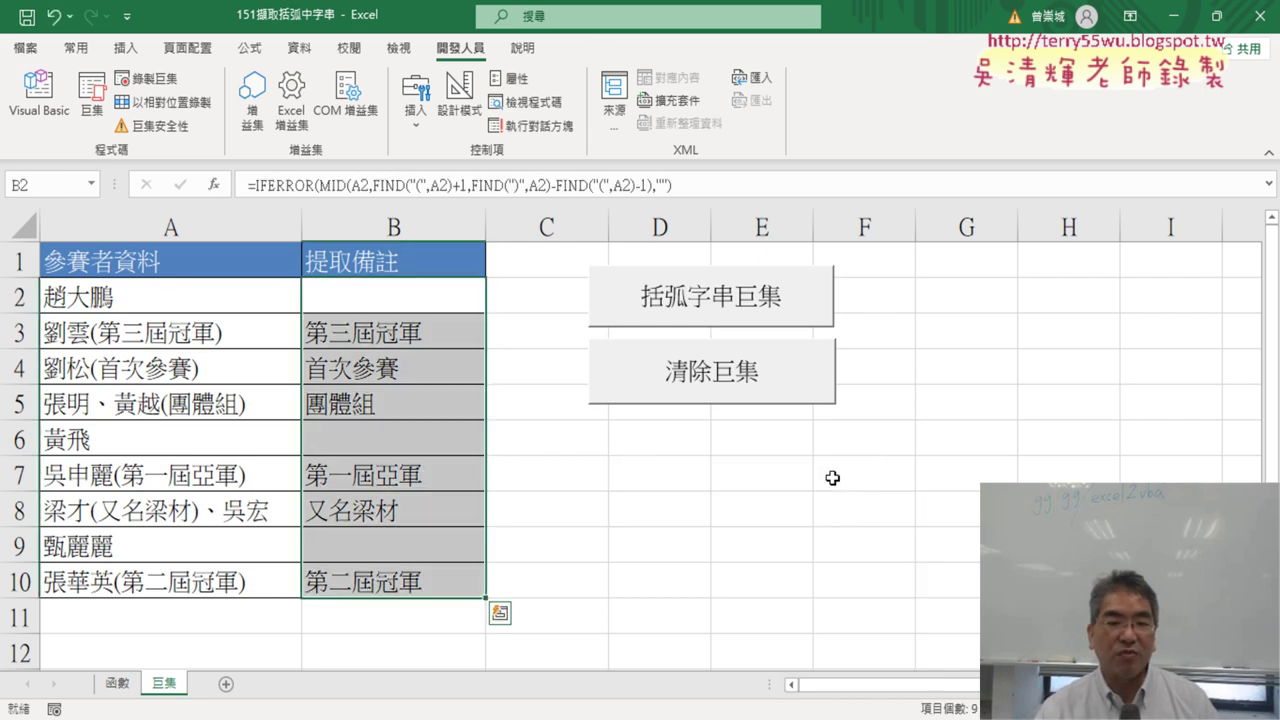
pyautogui.click(770, 481)
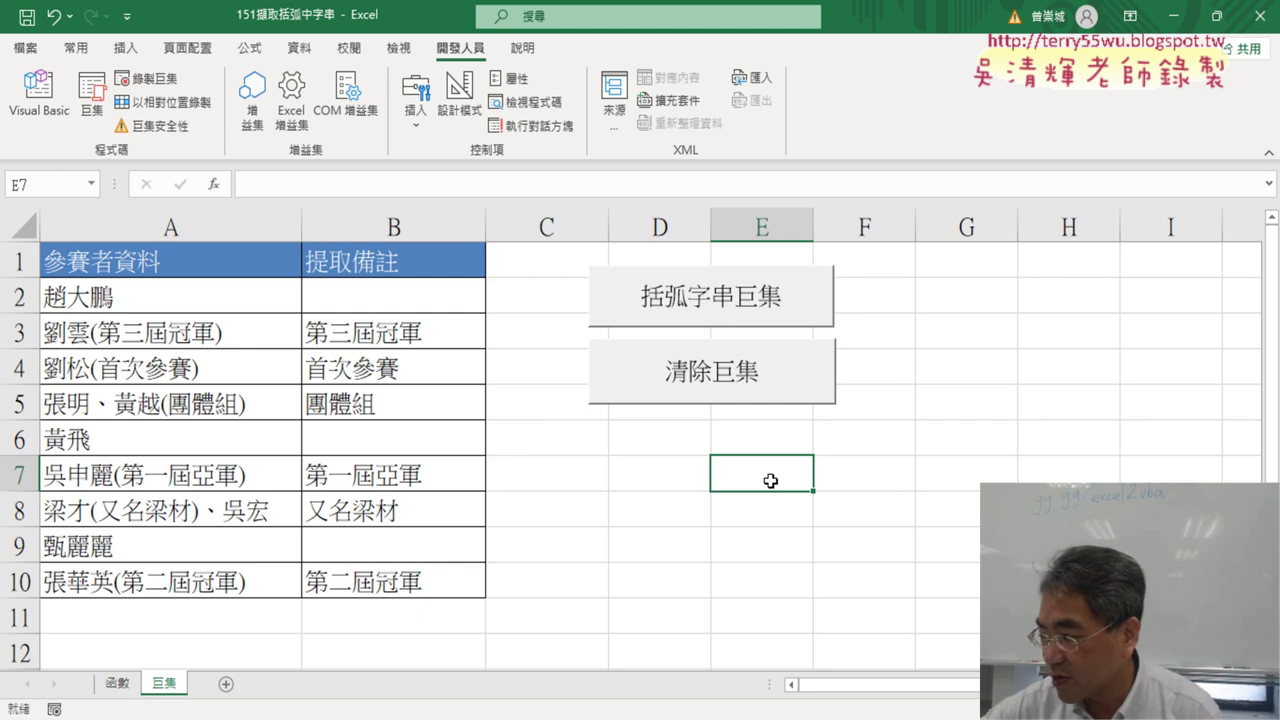